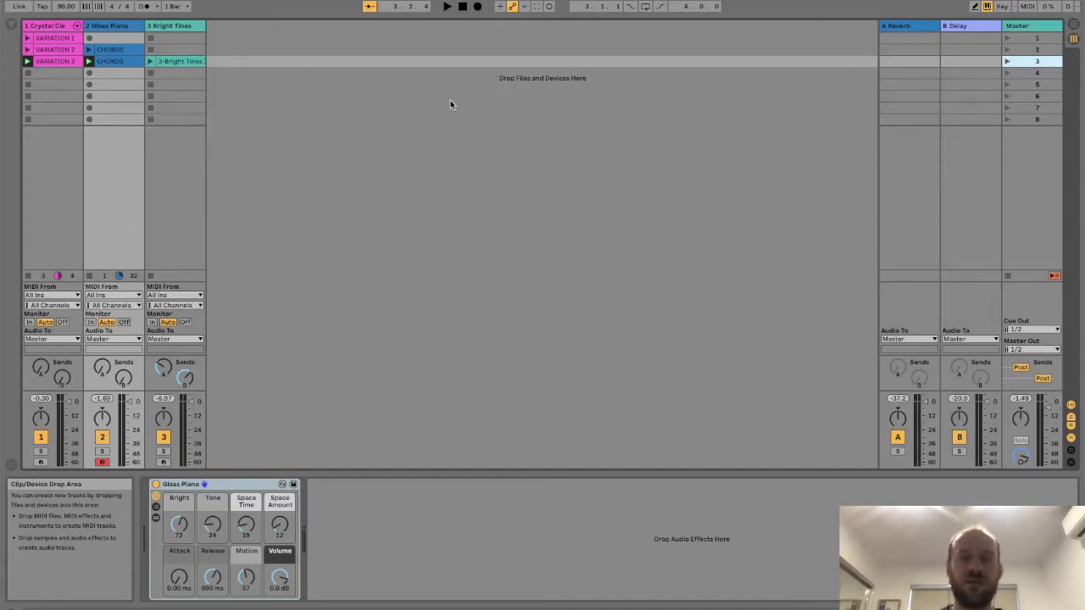
- Show the browser and collapse the Piano & Keys folder of the Instrument Rack presets
click(11, 30)
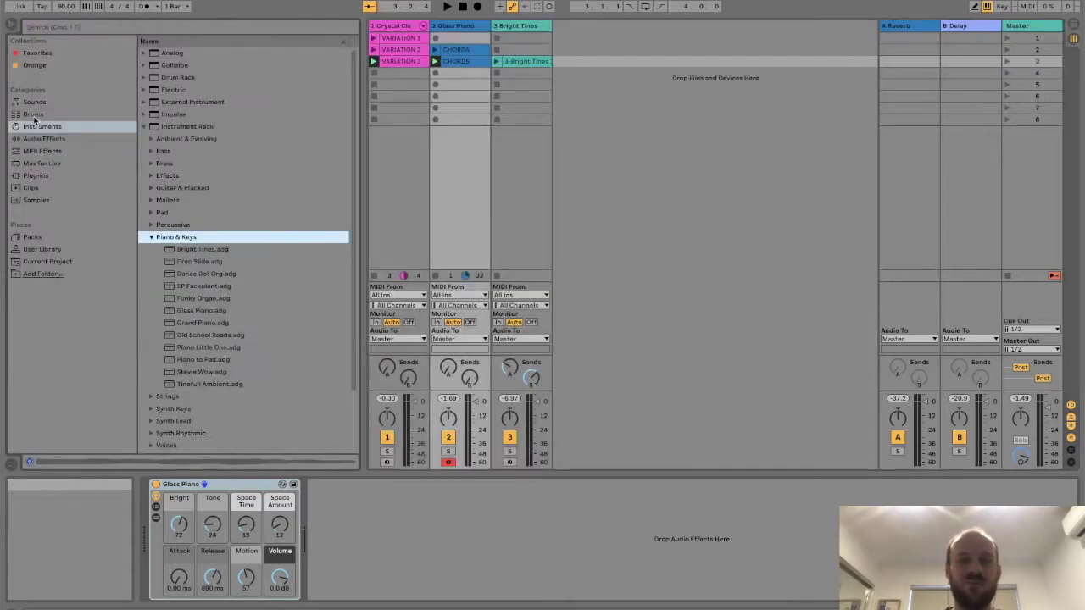
click(151, 237)
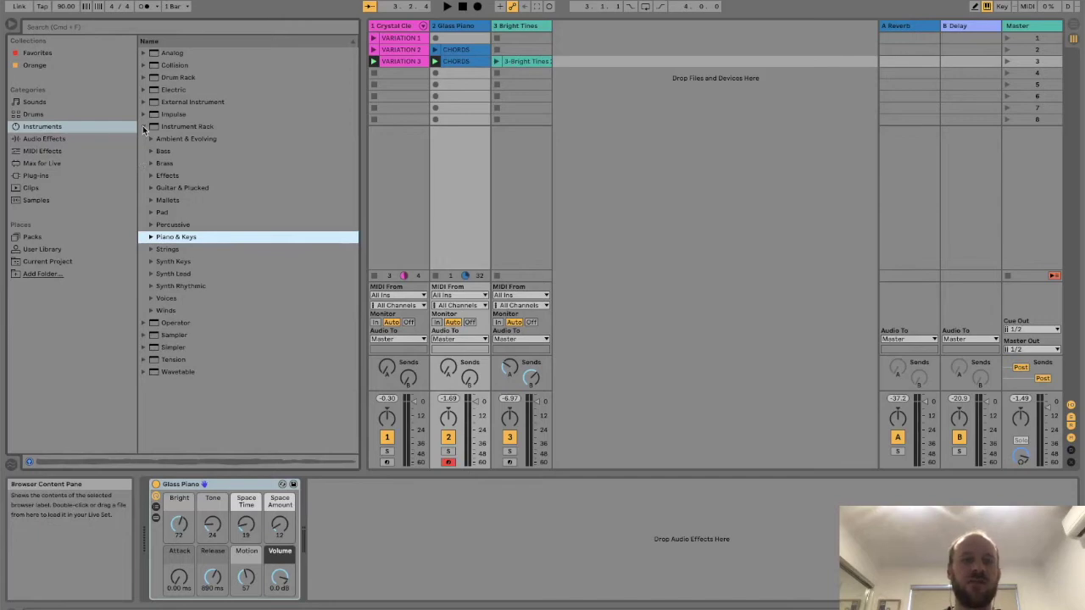
- Launch the scene 3 CHORDS clip together with the VARIATION 2 drum clip
click(436, 62)
click(373, 50)
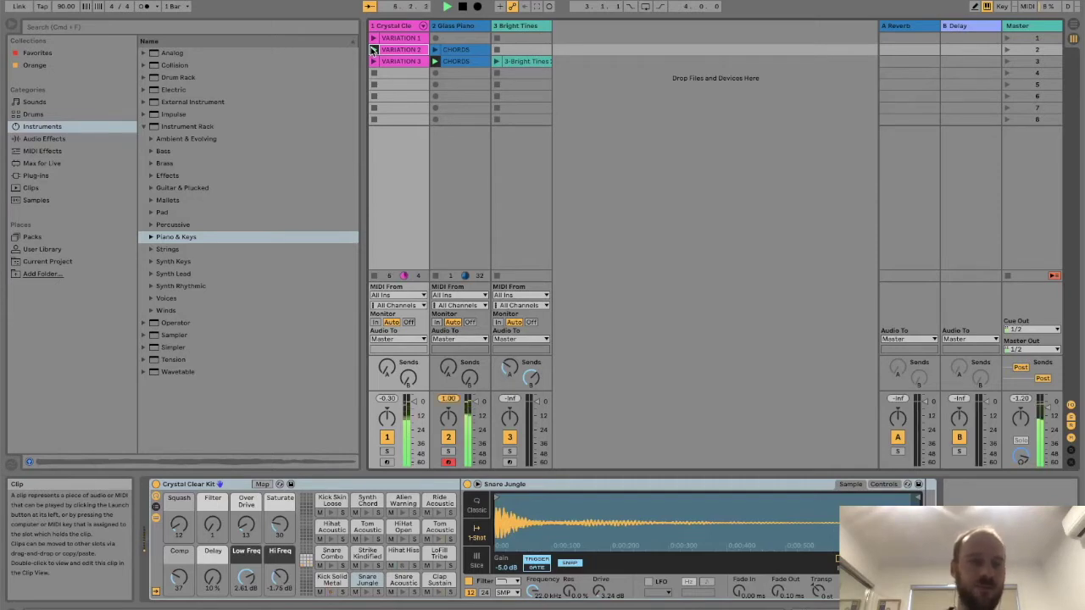
click(374, 50)
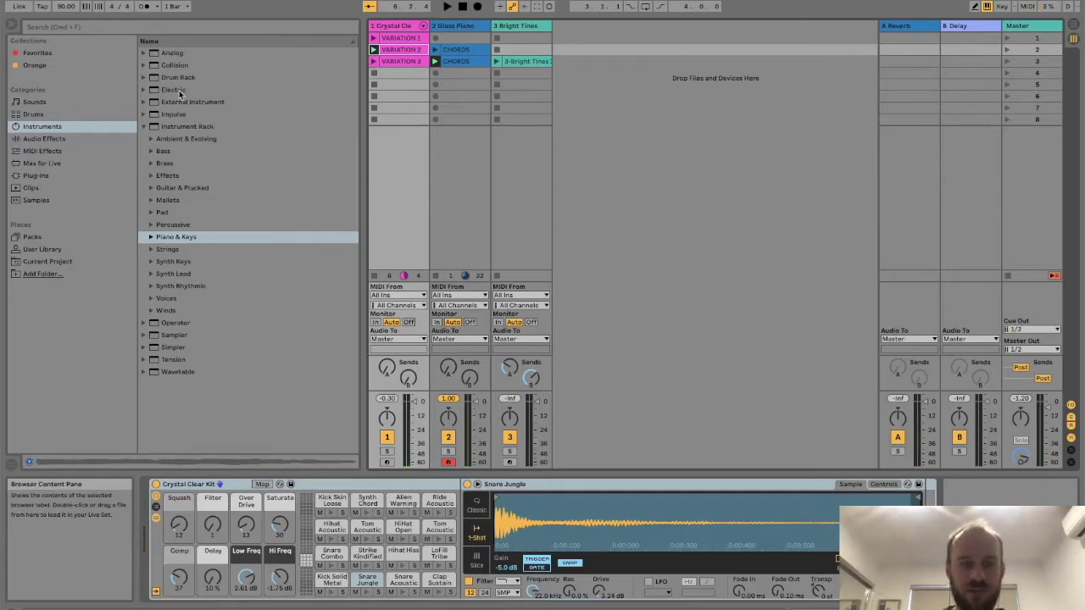
- Load the Analog Saw Bass instrument rack preset from the Bass folder onto a new MIDI track
click(151, 152)
click(155, 164)
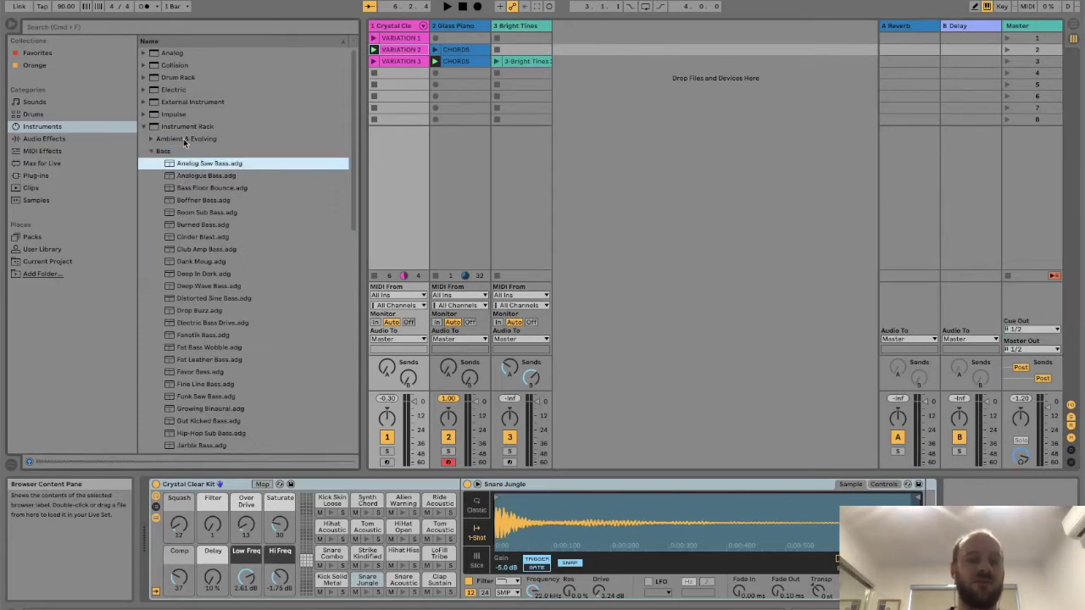
scroll(183, 144, down, 5)
scroll(183, 143, down, 5)
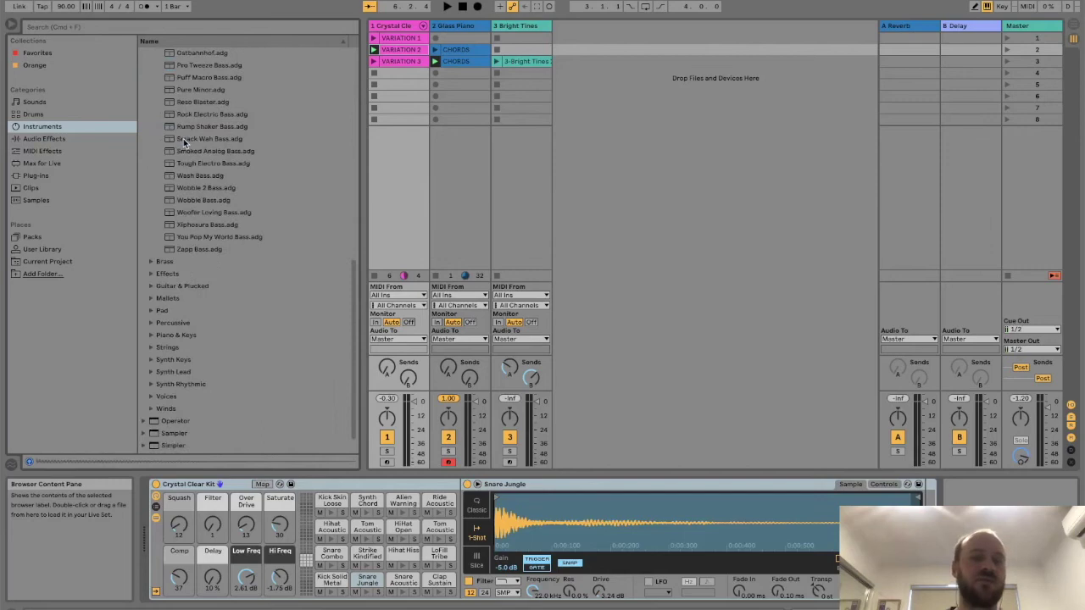
scroll(183, 142, up, 10)
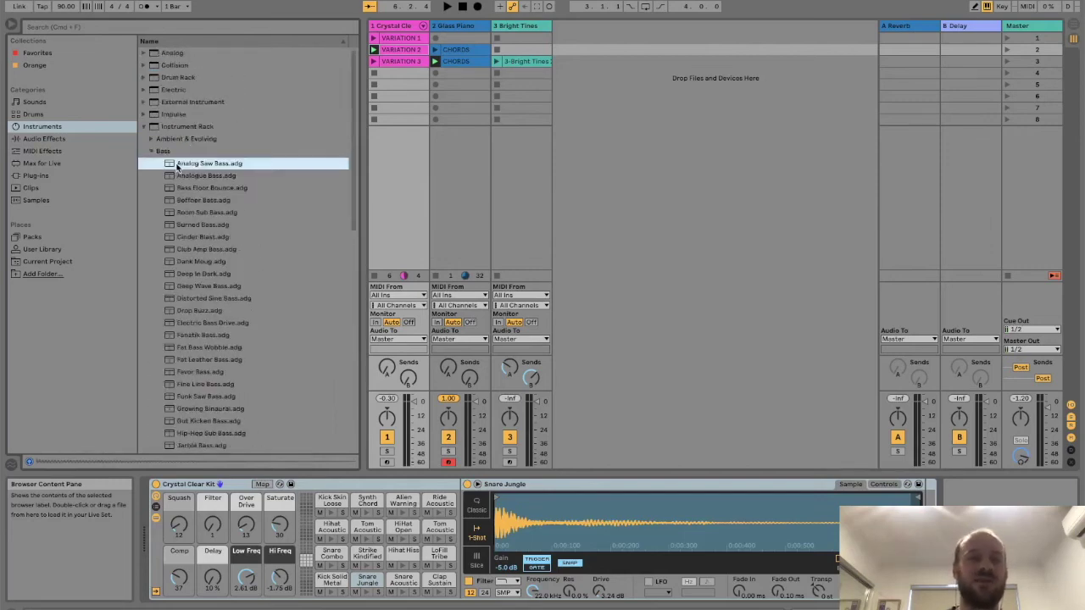
drag(580, 111, 580, 110)
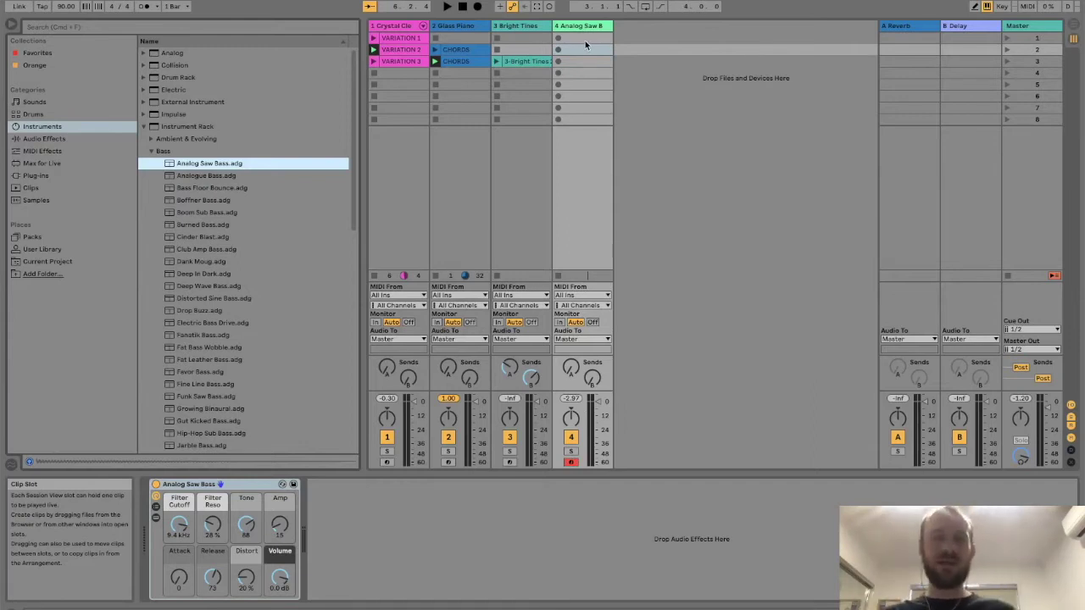
- Rehearse over playback and record an eight-bar bass clip into the first slot of the Analog Saw Bass track
key(space)
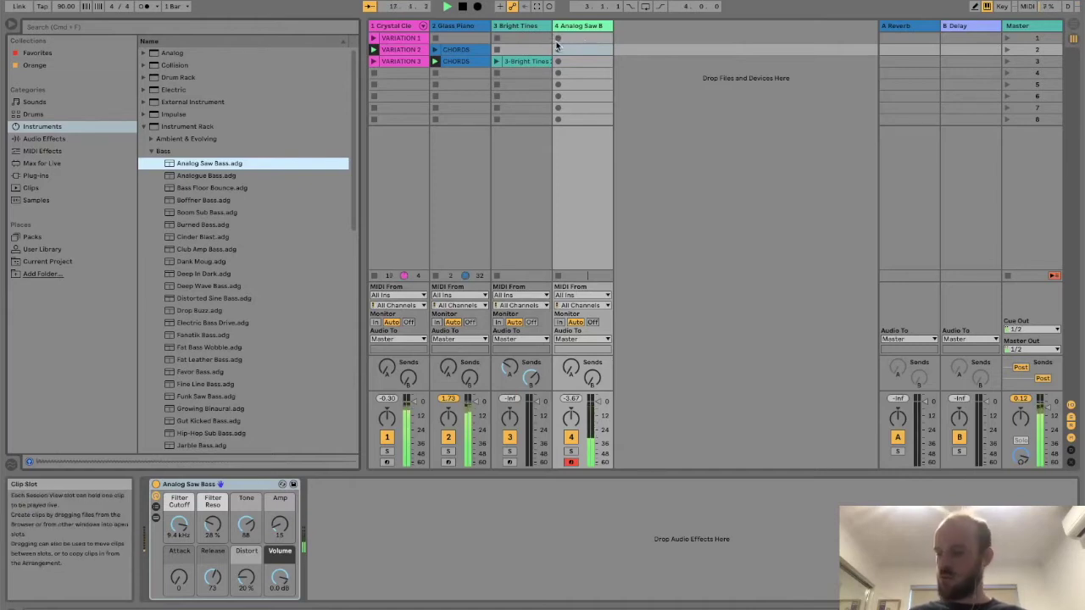
key(space)
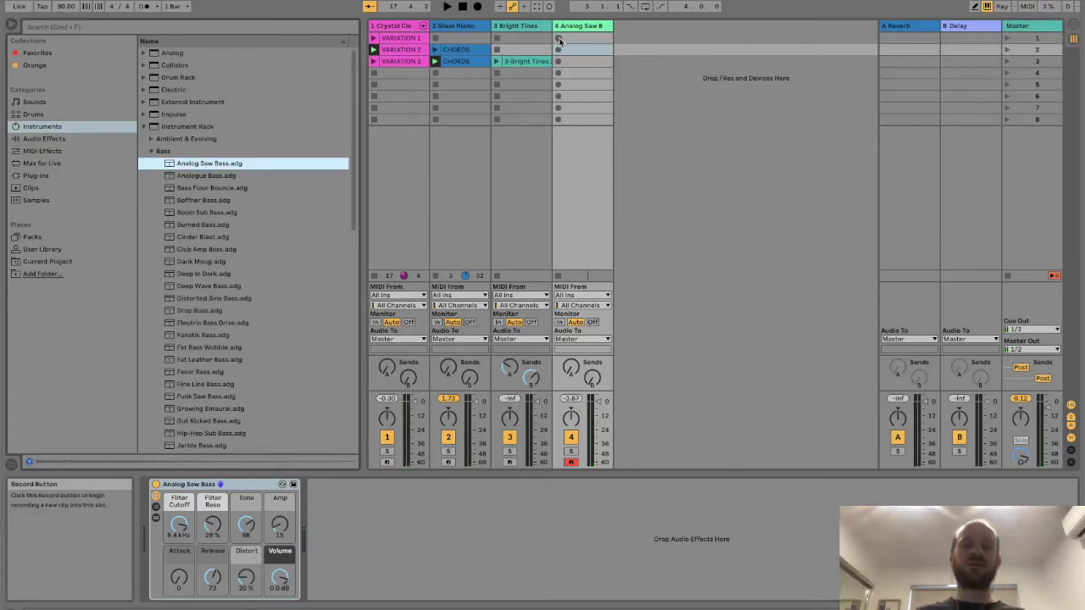
click(558, 40)
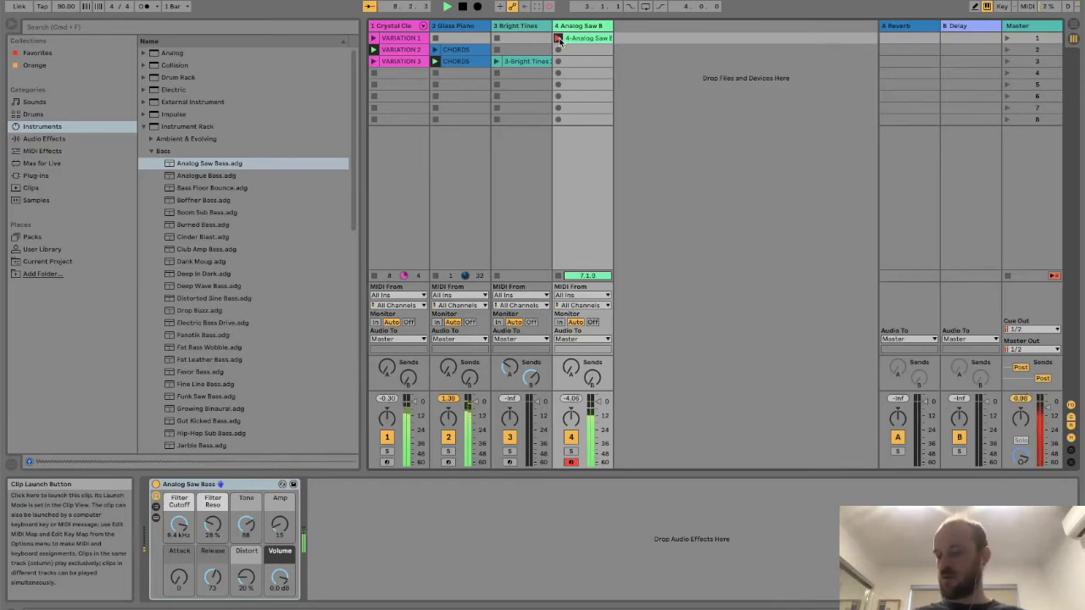
click(558, 39)
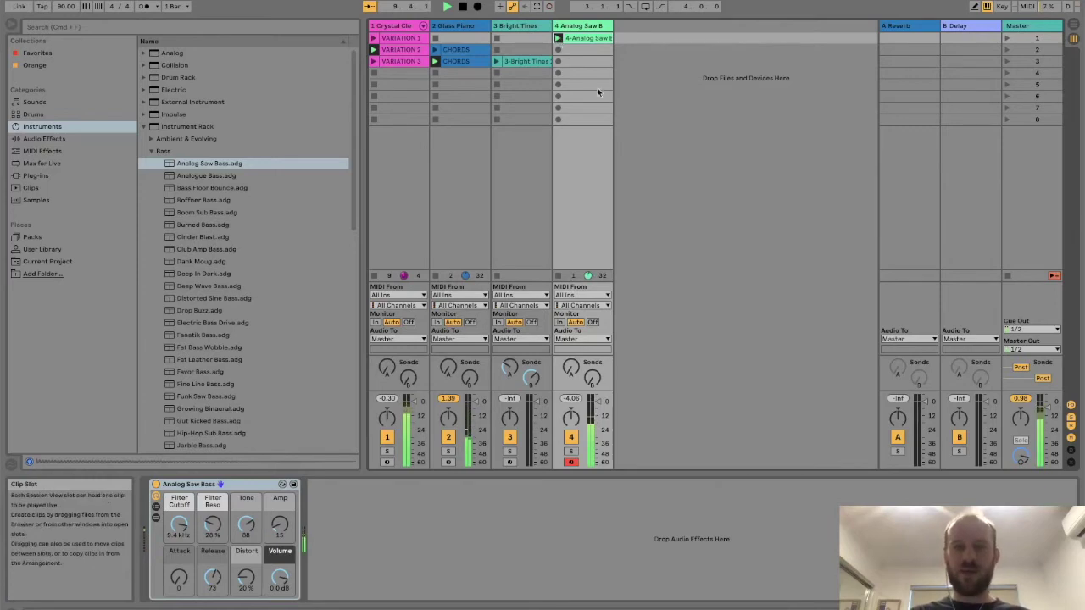
- Delete all notes from bar 5 onward in the new bass clip and shorten its loop to four bars
click(941, 606)
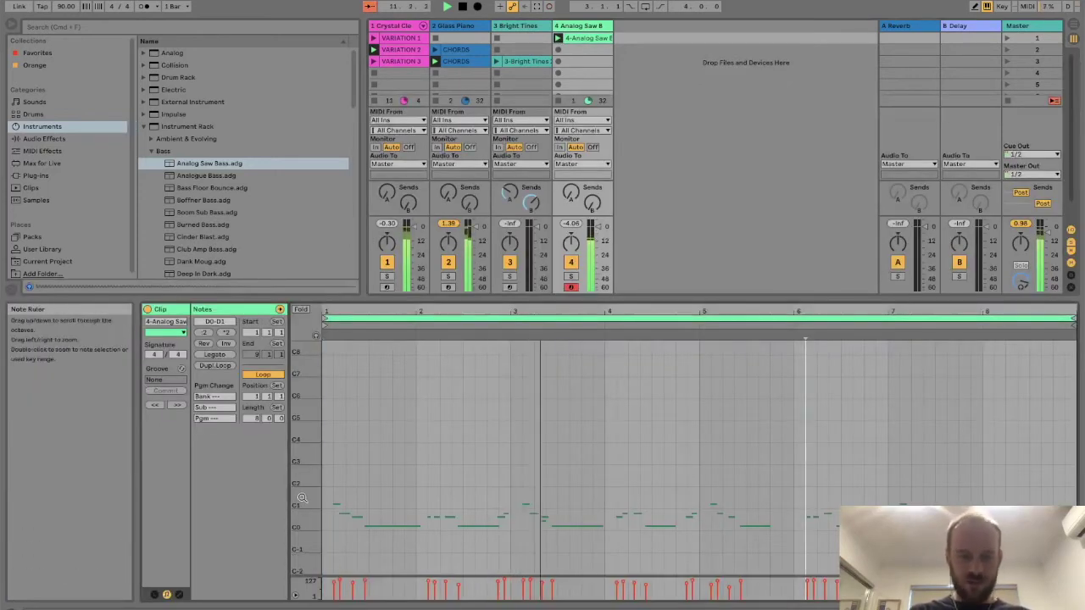
drag(301, 500, 331, 503)
drag(301, 566, 302, 499)
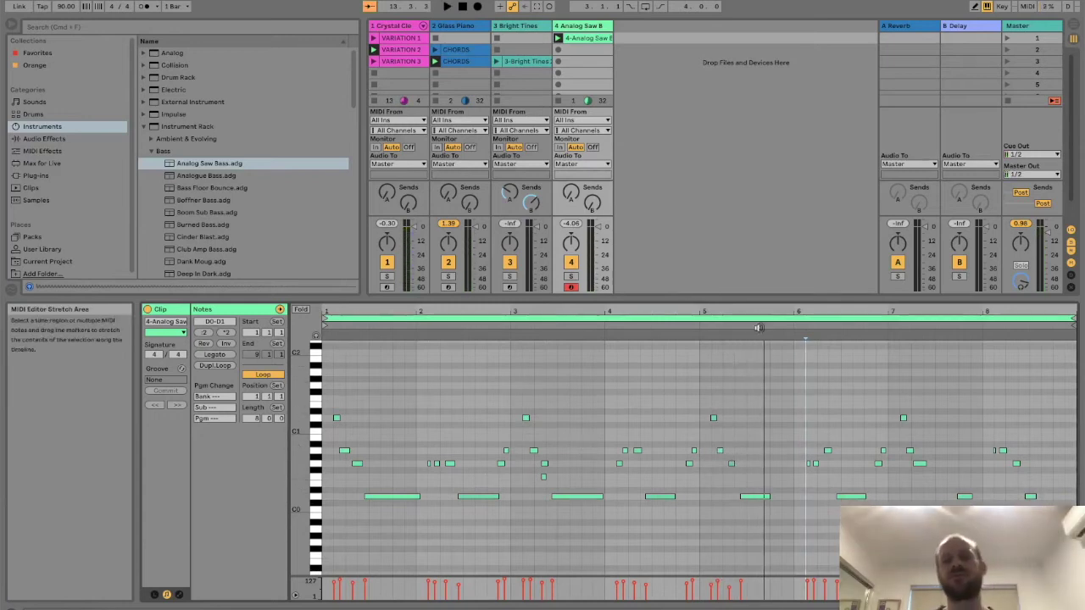
click(701, 398)
drag(701, 398, 1043, 517)
key(Delete)
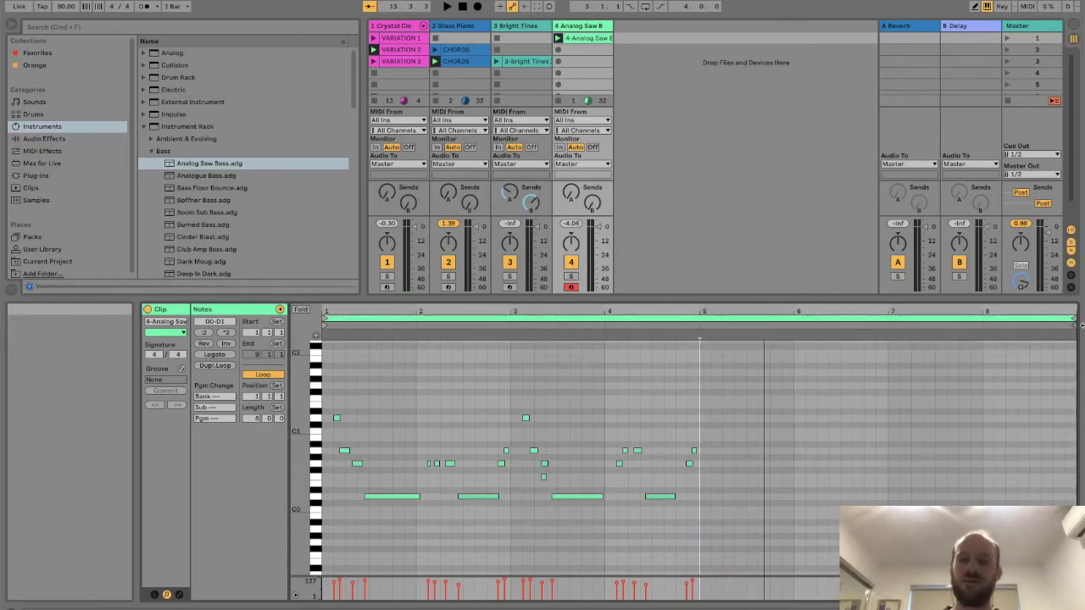
drag(1070, 321, 701, 322)
key(space)
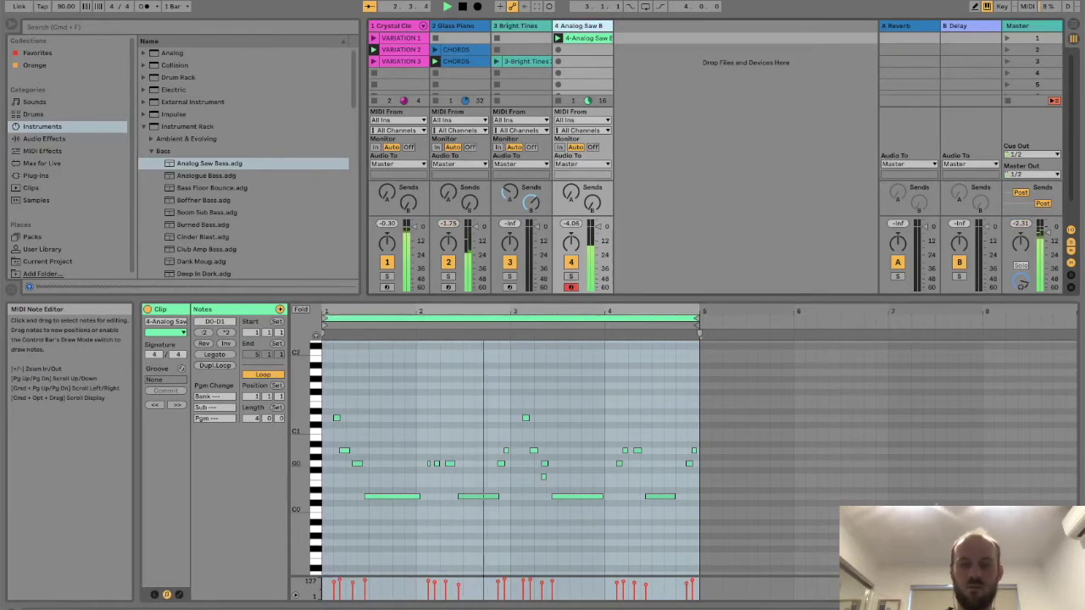
- Set the Analog Saw Bass filter cutoff to 316 Hz, comparing settings by ear, and play the bass unsoloed with the other tracks
click(1066, 603)
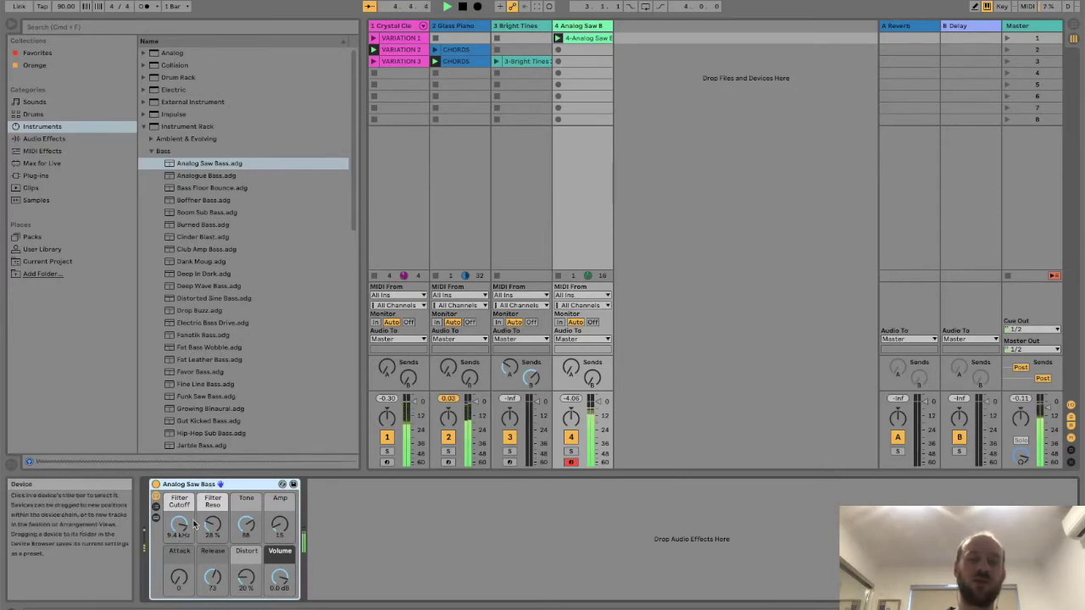
drag(178, 527, 179, 532)
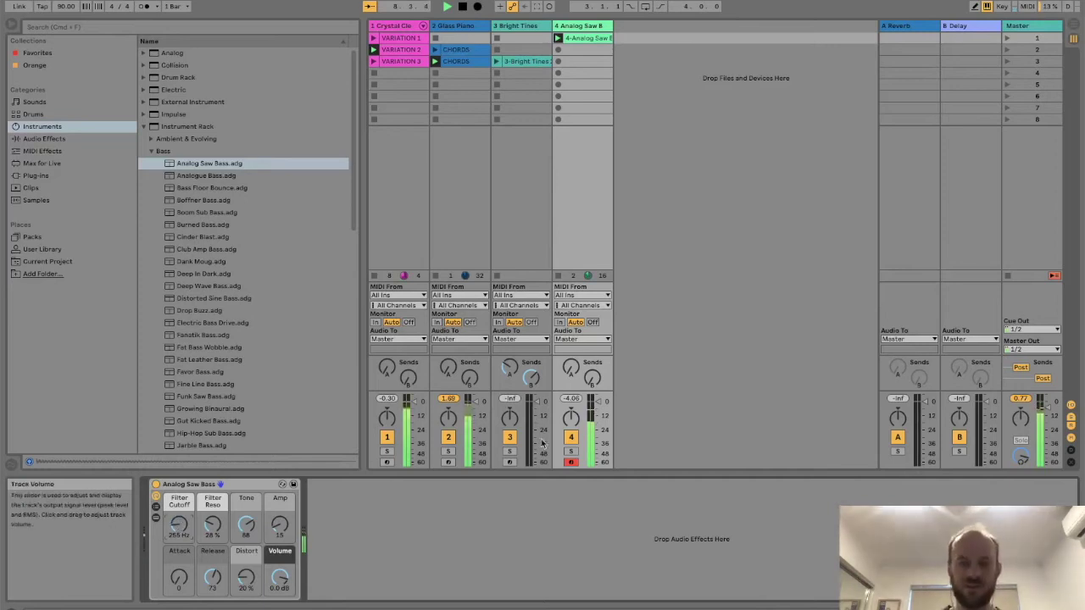
drag(177, 526, 178, 496)
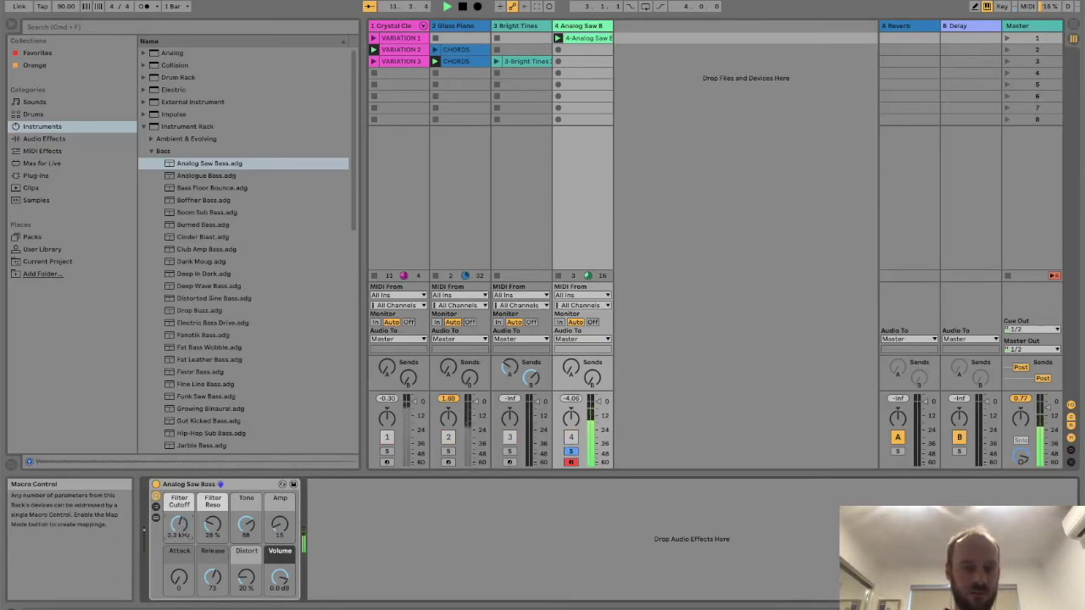
drag(178, 524, 178, 530)
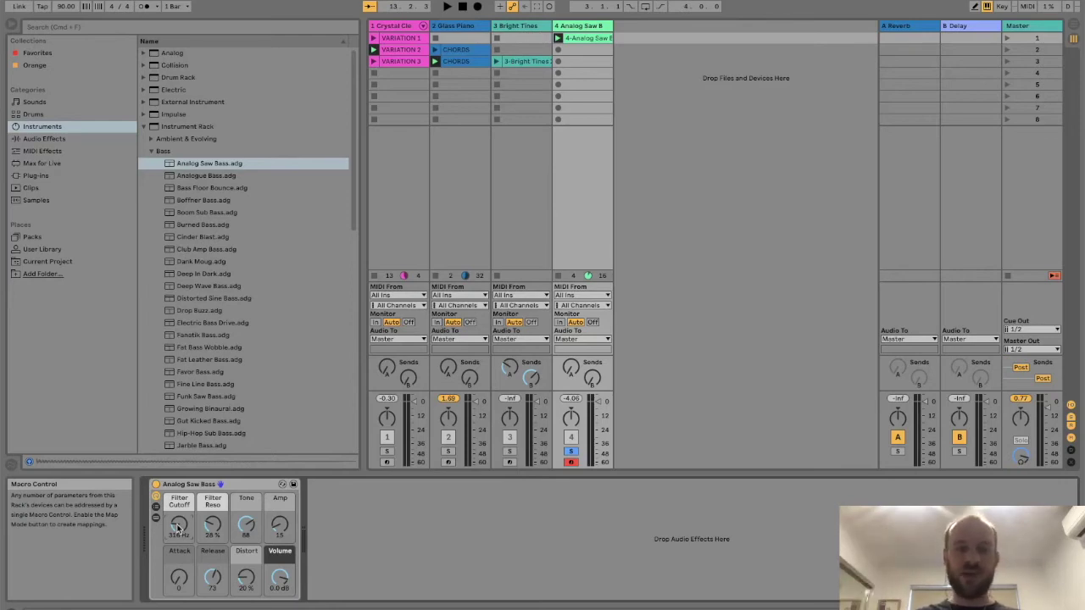
click(571, 452)
key(space)
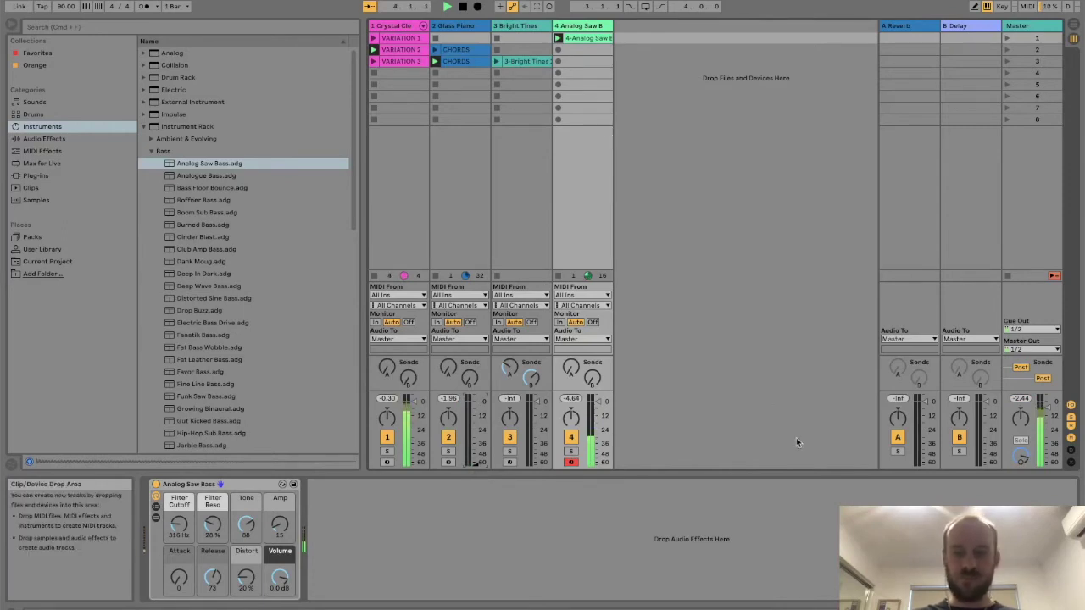
- Quantize all notes in the bass clip and delete the stray lower note just after beat 3.2
key(shift+Tab)
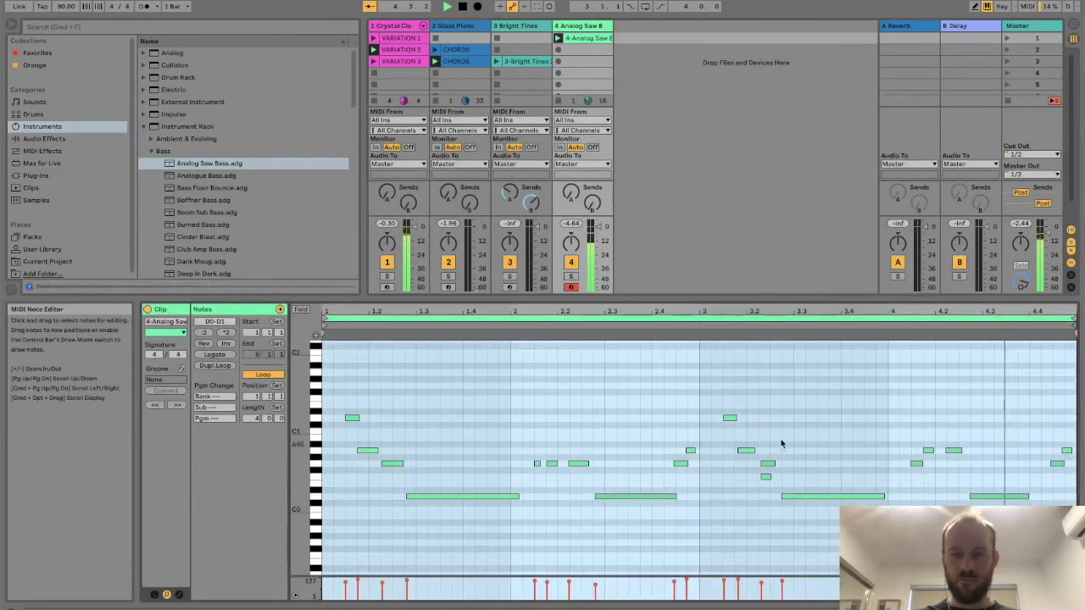
click(797, 355)
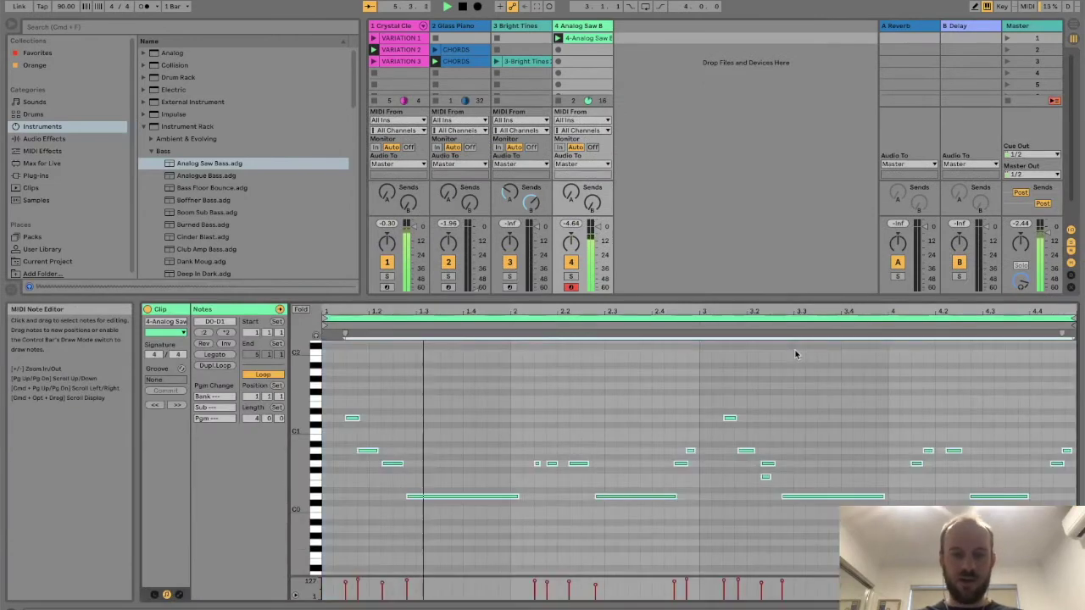
right_click(803, 403)
click(807, 428)
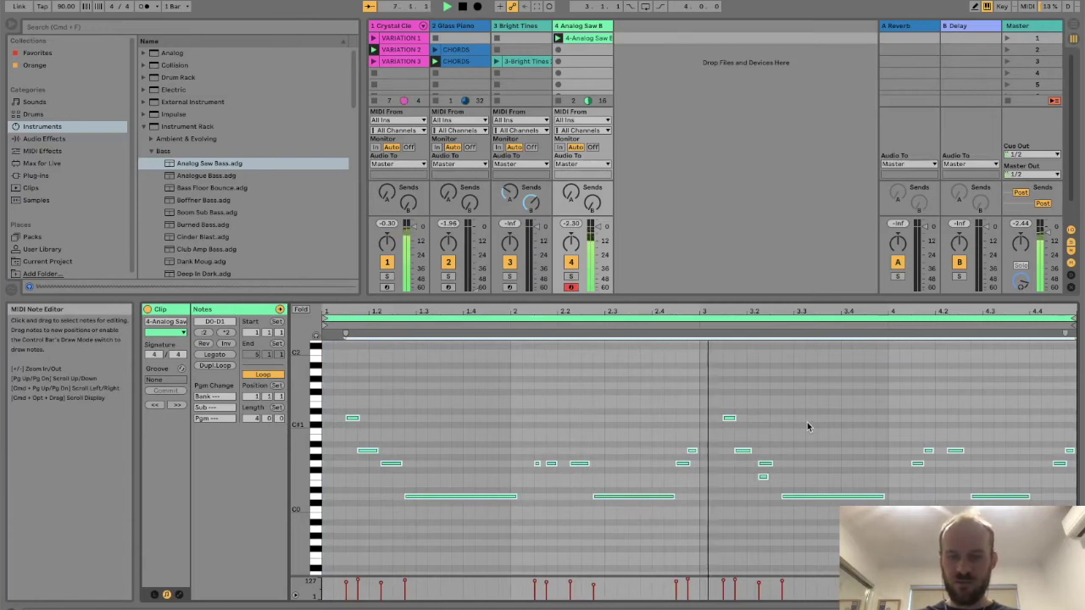
click(770, 492)
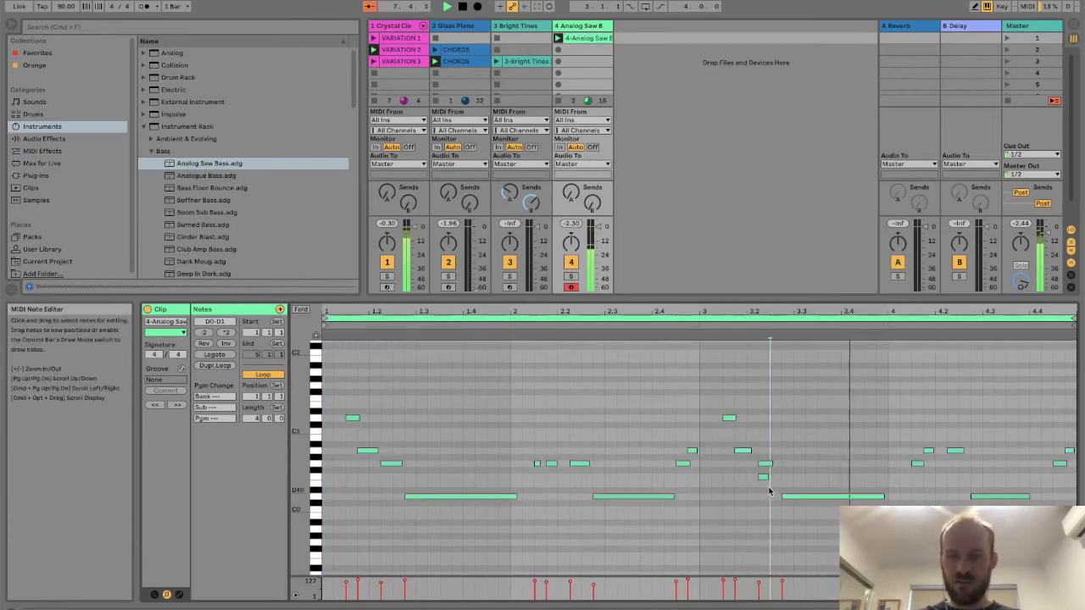
double_click(758, 477)
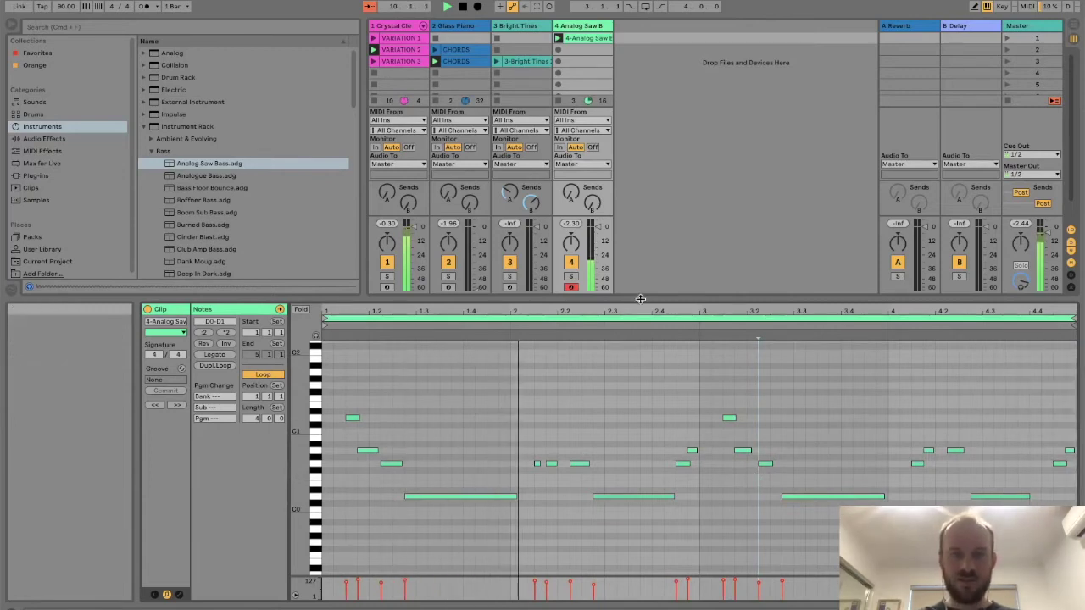
- Collapse the clip editor to enlarge the mixer and fine-tune the Glass Piano track's volume
drag(641, 299, 687, 600)
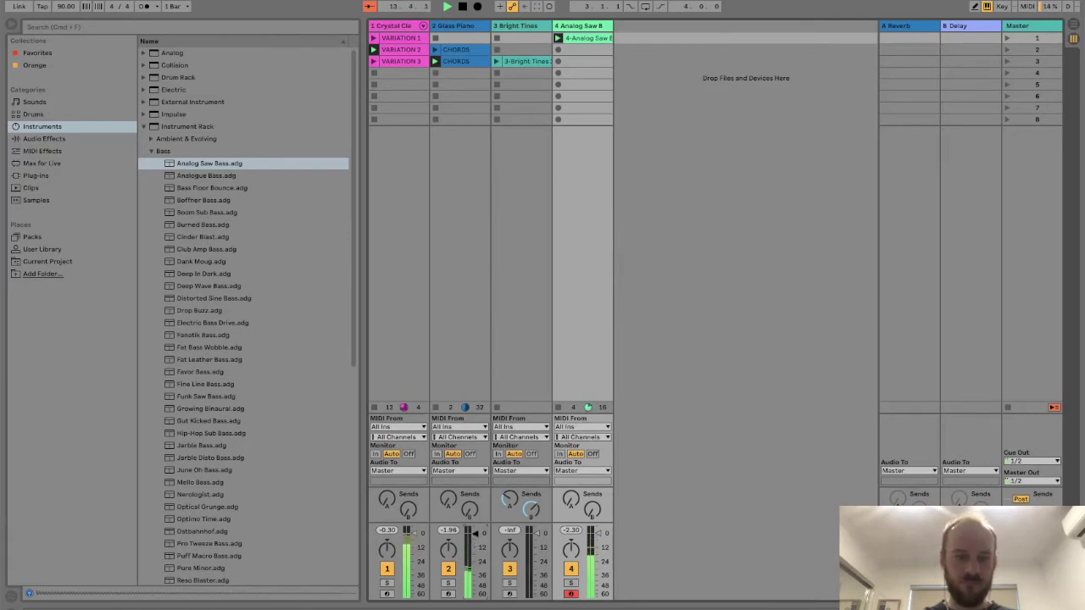
drag(472, 536, 473, 533)
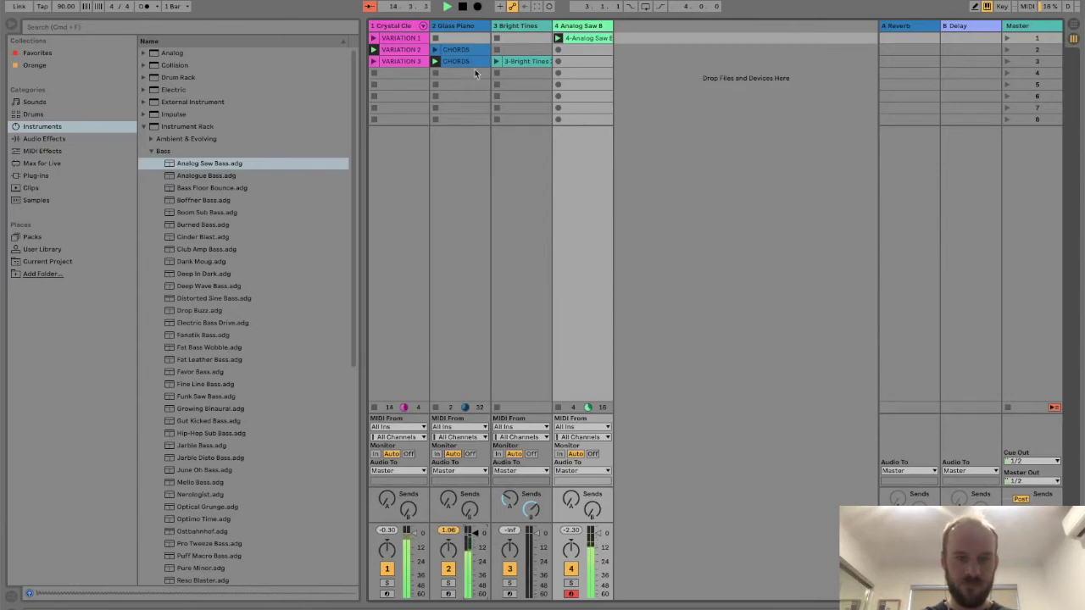
click(456, 26)
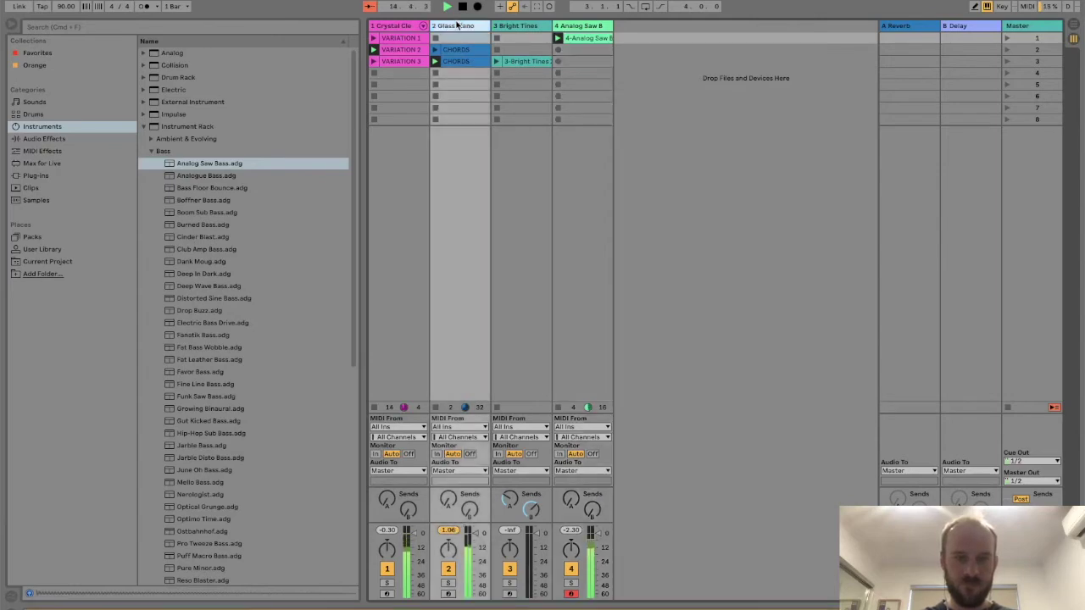
- Launch the Bright Tines clip in scene 3 and quantize all its notes, collapsing the clip editor when done
click(497, 62)
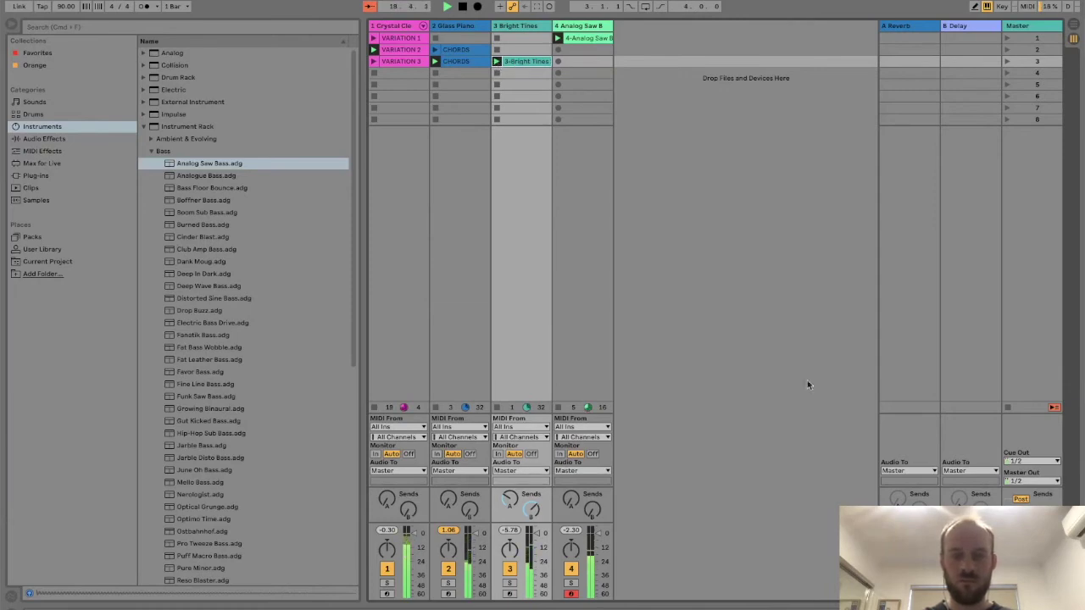
click(860, 606)
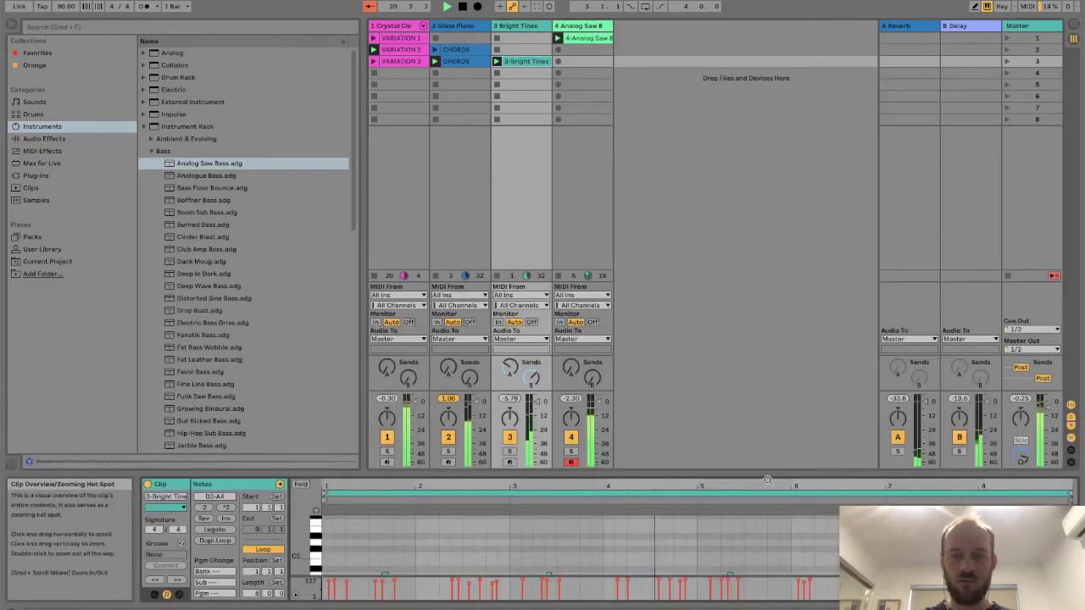
drag(767, 481, 812, 211)
key(super+a)
right_click(711, 432)
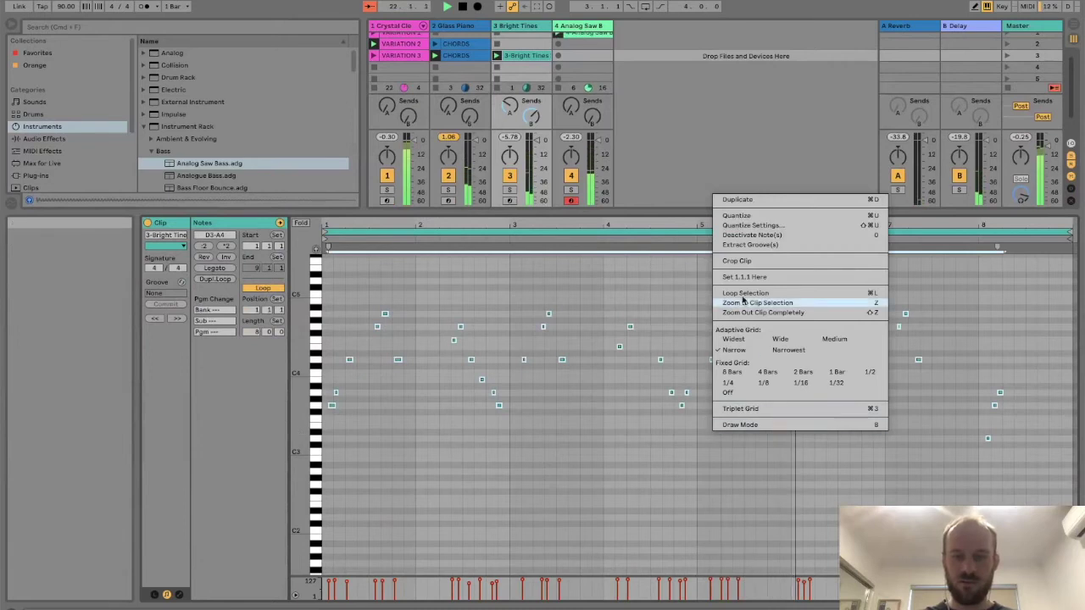
click(738, 215)
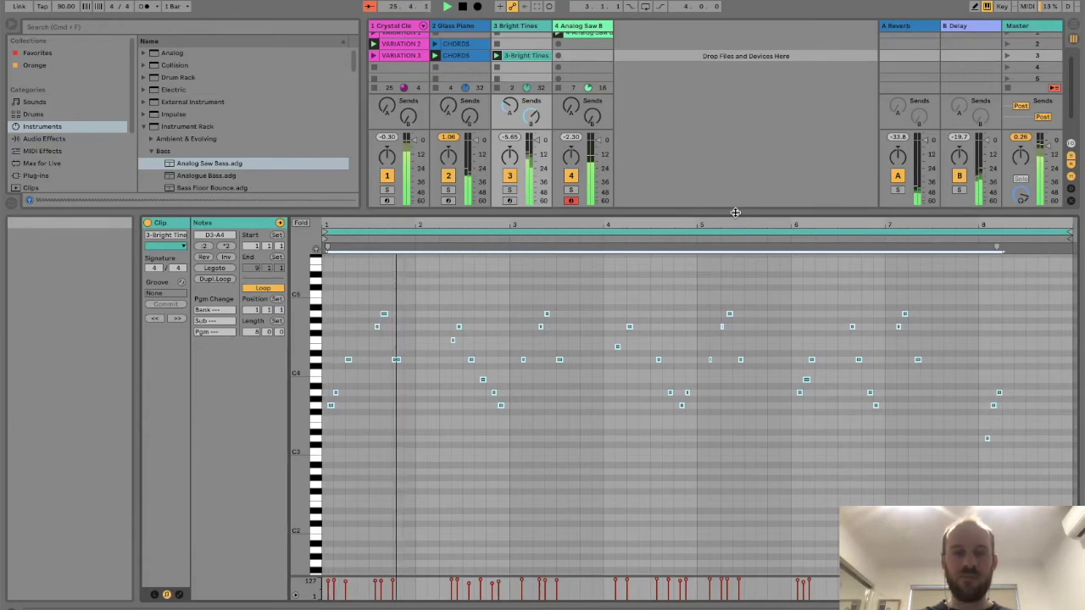
drag(735, 212, 754, 598)
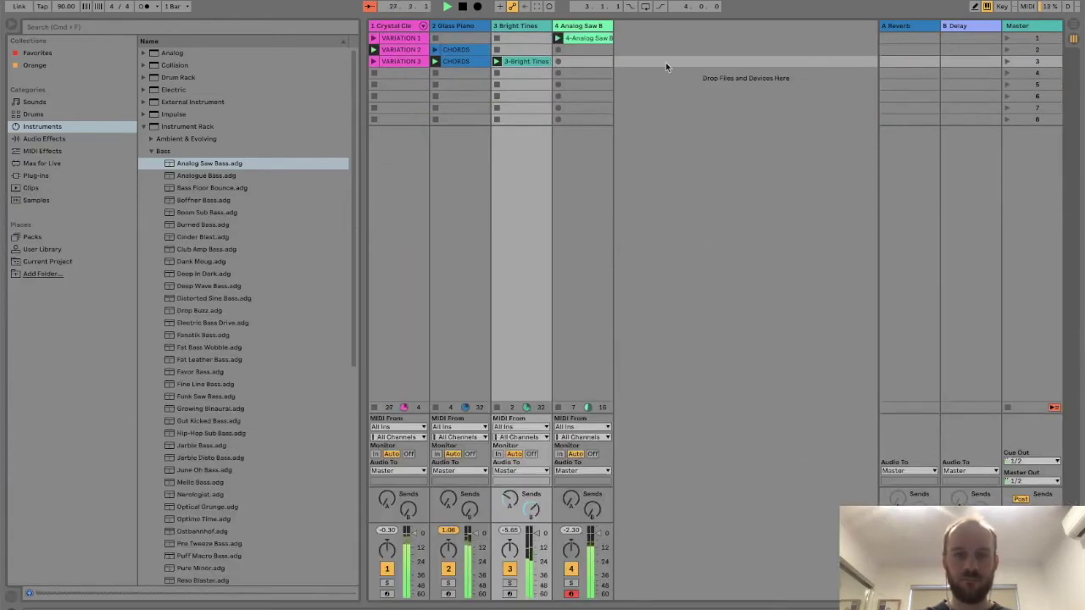
- Move the Analog Saw Bass clip to scene 3 and rename the Bright Tines clip as Bassline 2
drag(584, 39, 573, 68)
click(523, 63)
key(super+r)
text(Ba)
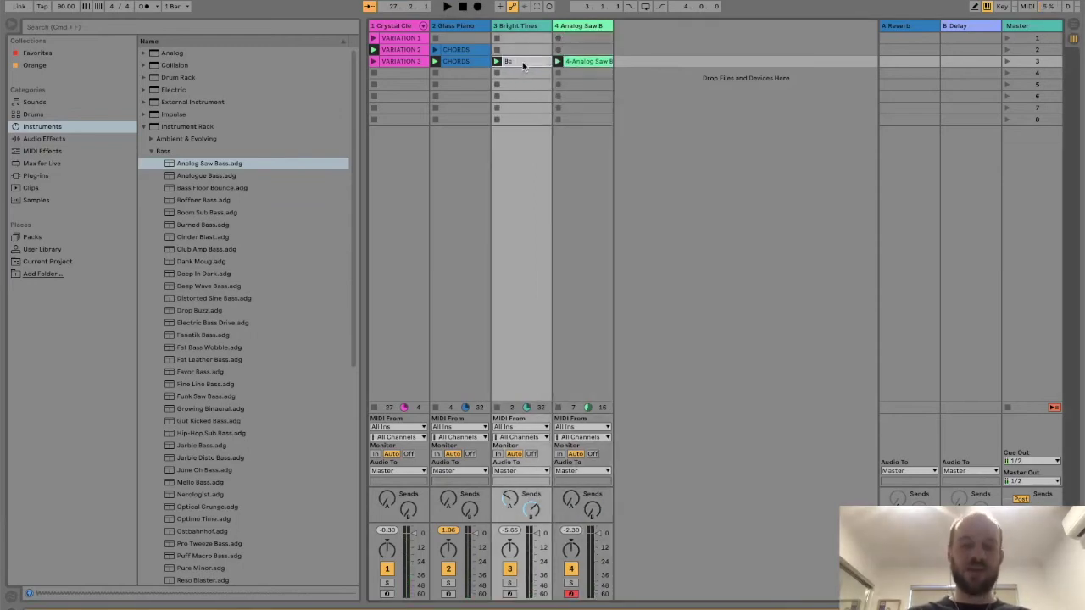
text(ssline 2)
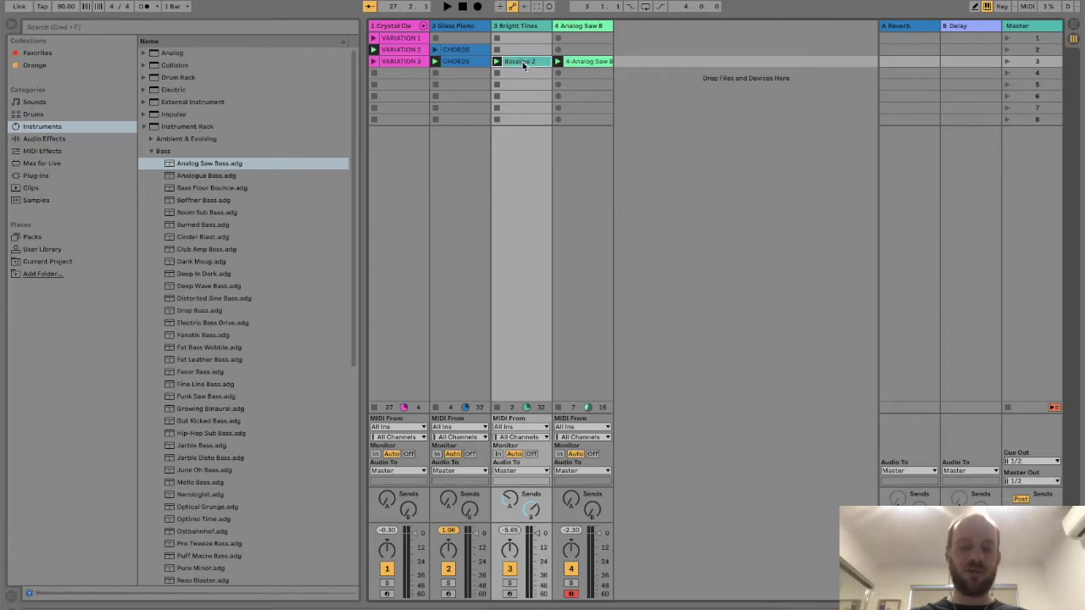
- Duplicate the Bright Tines clip into scene 2 and name the copy bassline 1
drag(523, 61, 523, 51)
key(super+r)
text(bassline 1)
key(Return)
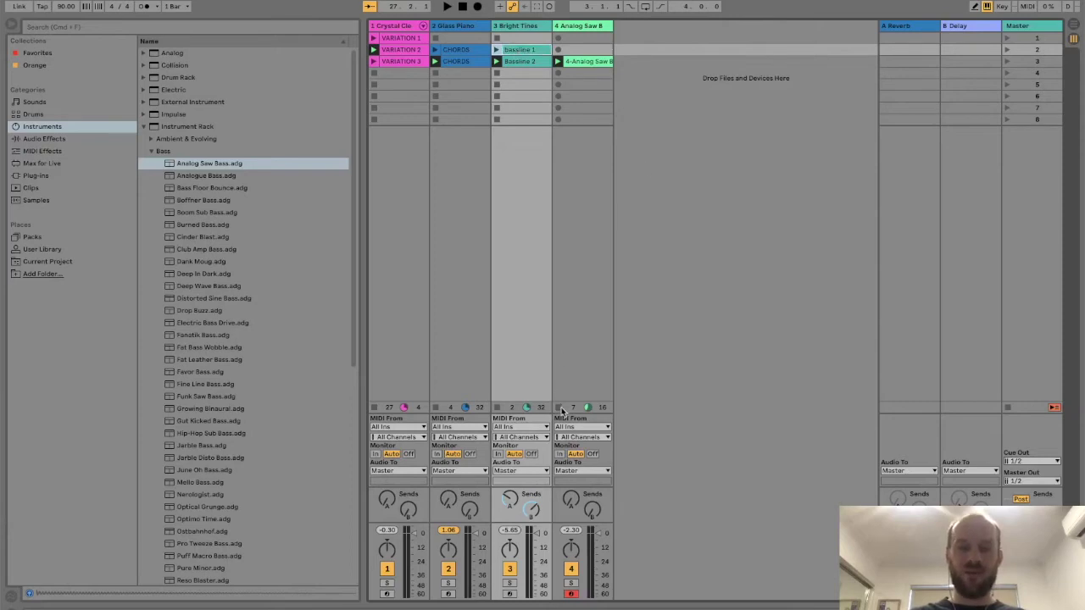
- Launch the bassline 1 clip together with the Glass Piano CHORDS clip in scene 2 to hear them
click(497, 50)
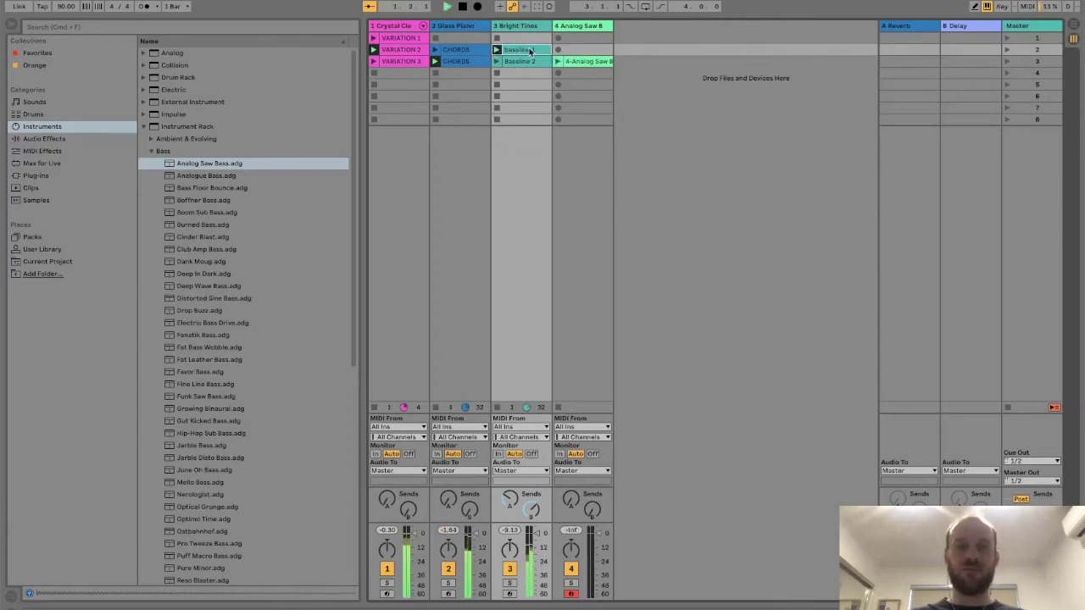
click(434, 51)
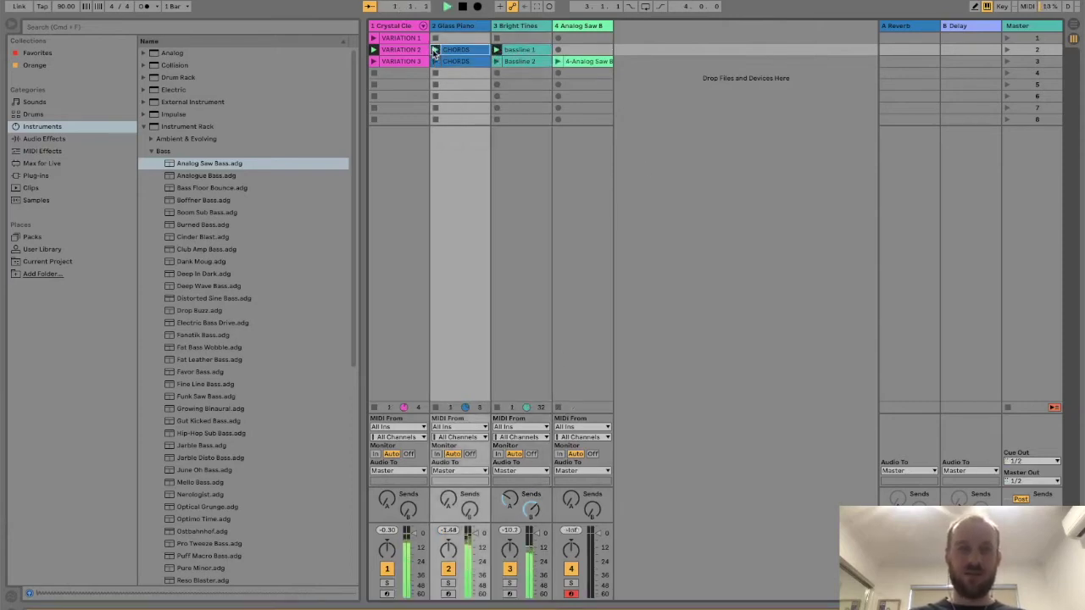
click(434, 51)
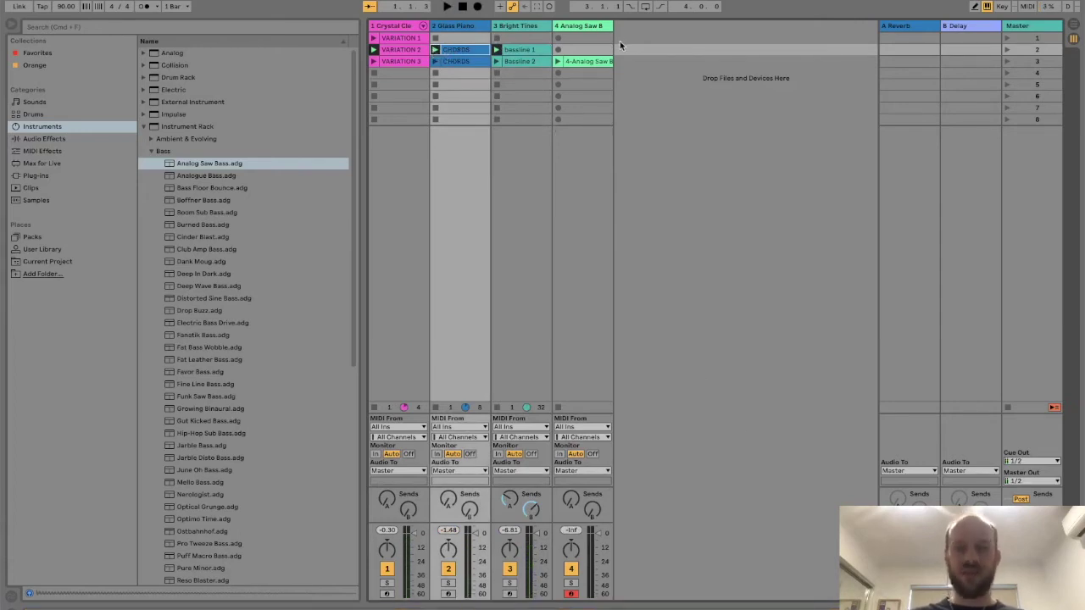
- Examine the notes of the bassline 1 clip in an enlarged editor, comparing by ear with the Analog Saw Bass clip in scene 3
click(513, 53)
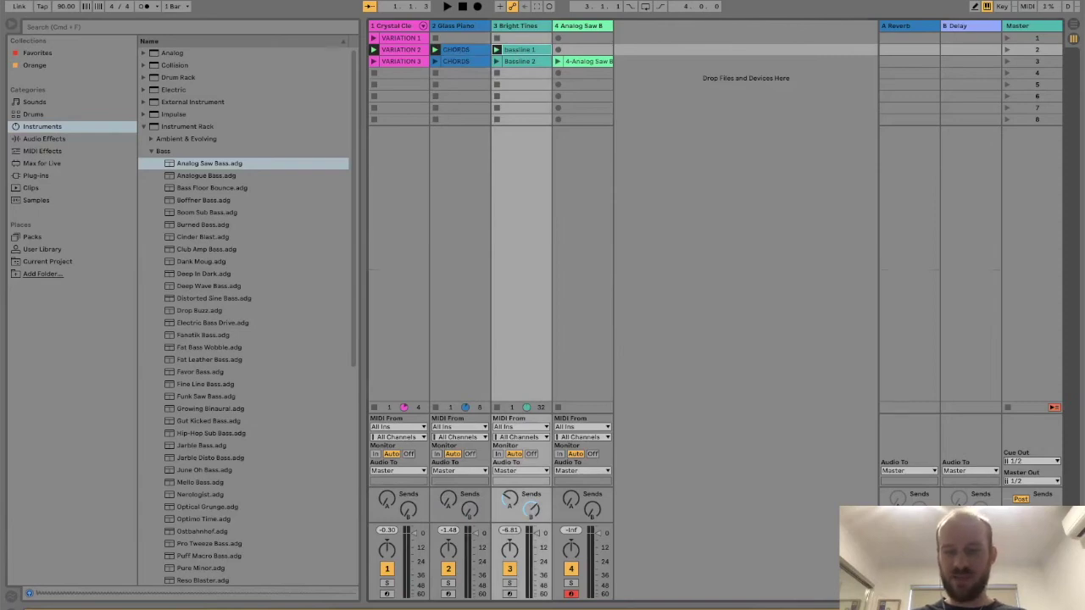
key(ctrl+alt+l)
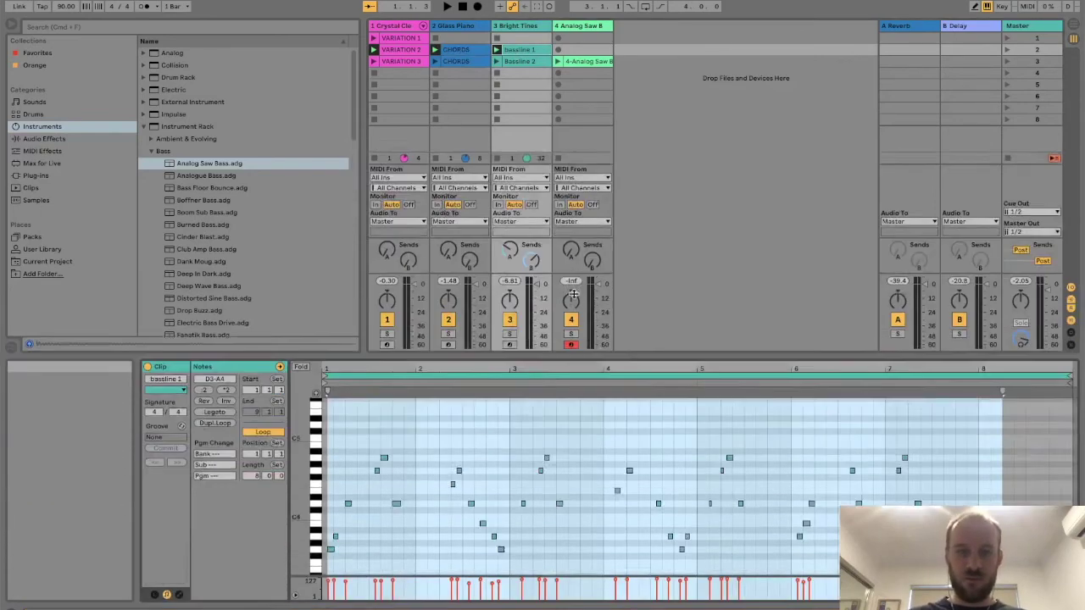
drag(573, 295, 573, 143)
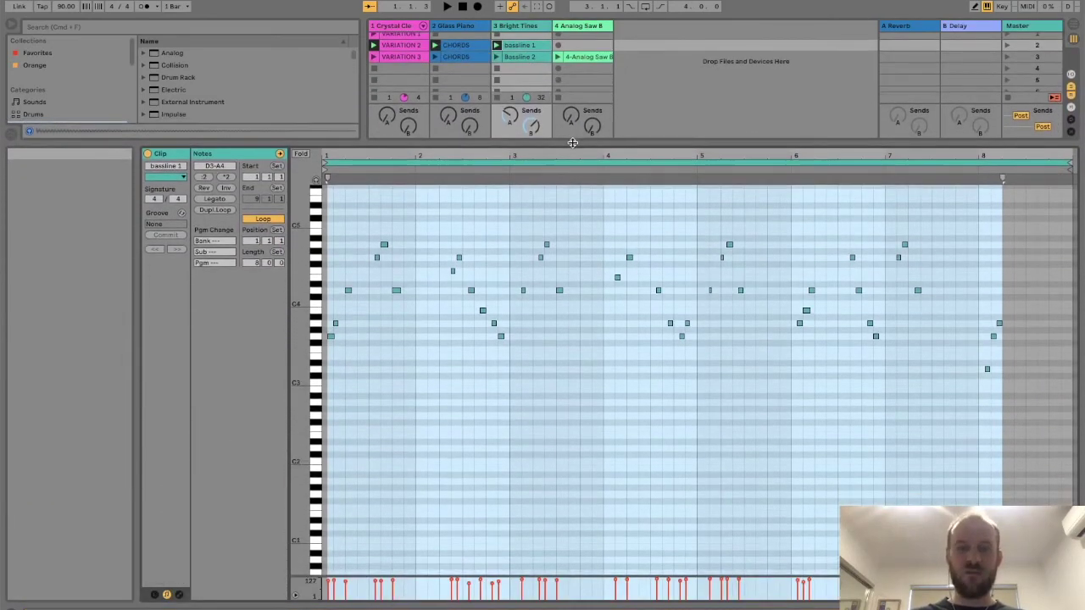
click(448, 224)
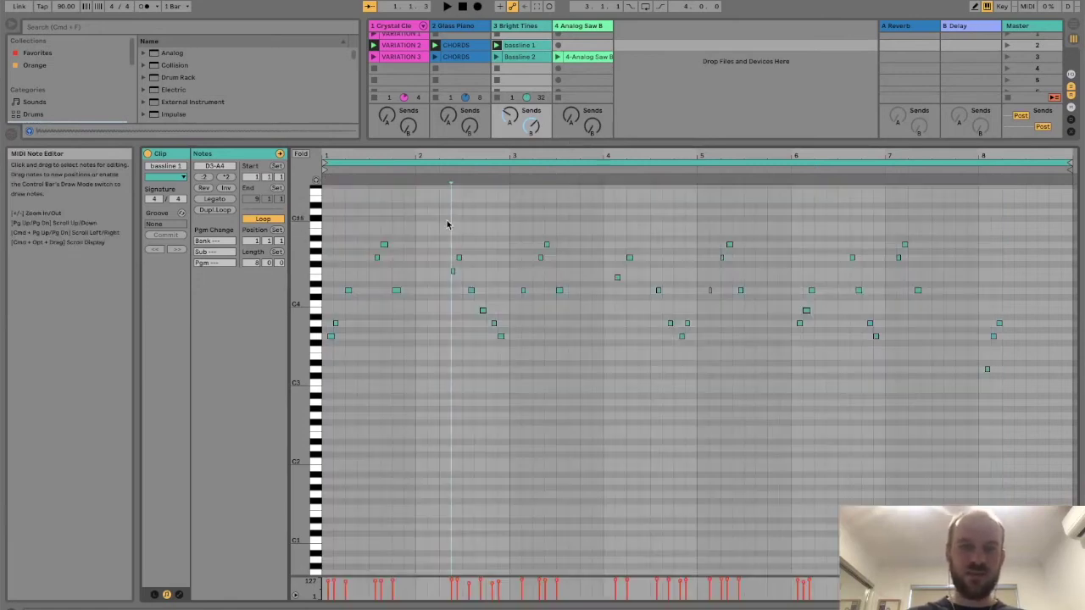
key(space)
drag(554, 145, 556, 424)
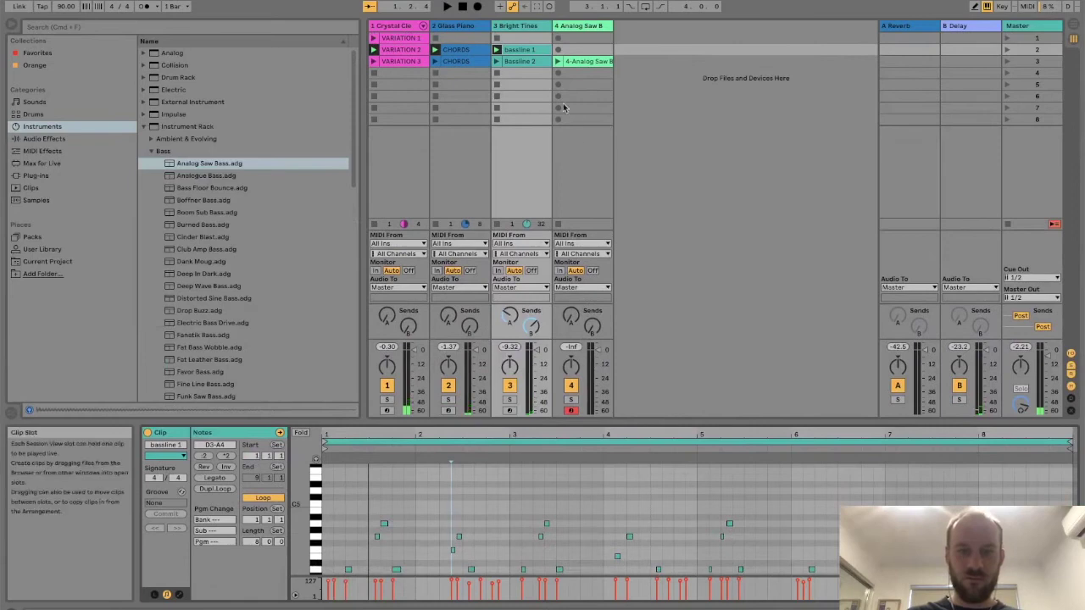
click(559, 62)
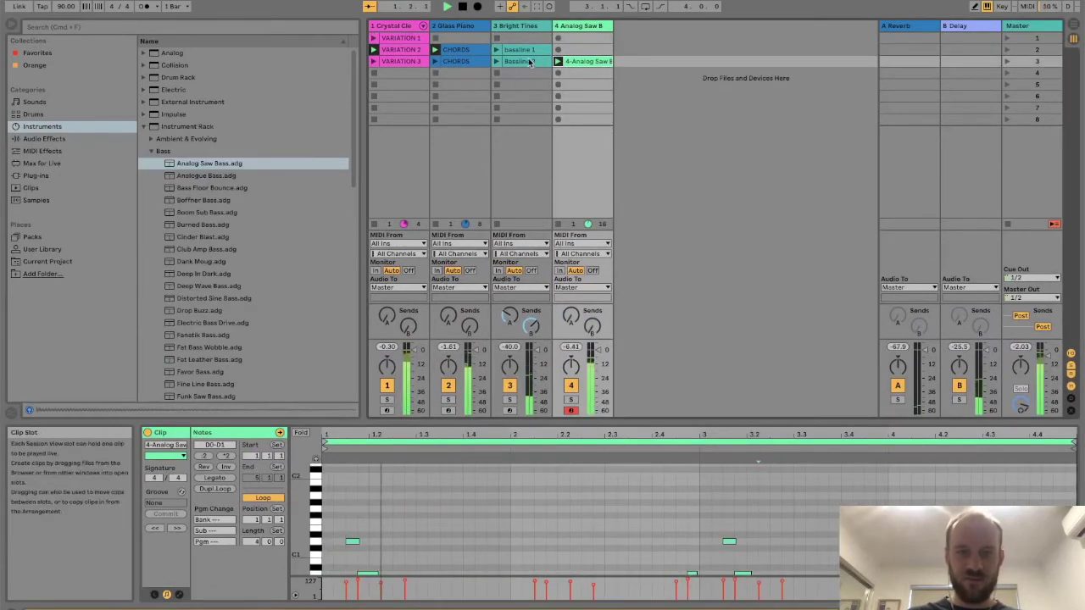
- Delete the bassline 1 clip from the Bright Tines track and rename its scene 3 clip as Lead 1
click(525, 51)
key(Delete)
click(523, 62)
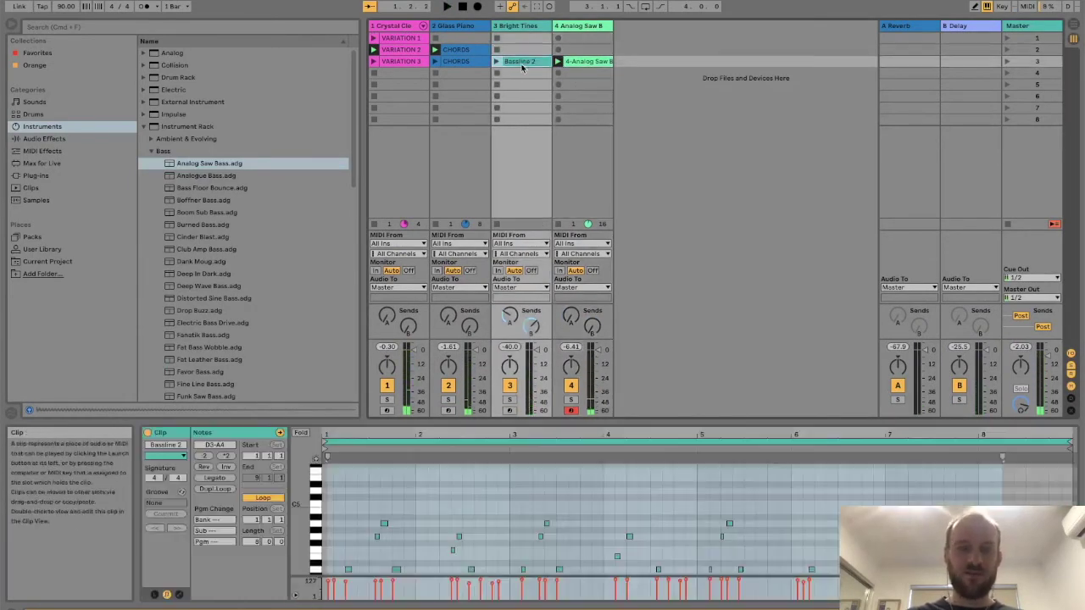
key(ctrl+r)
text(Lo)
text(ad 1)
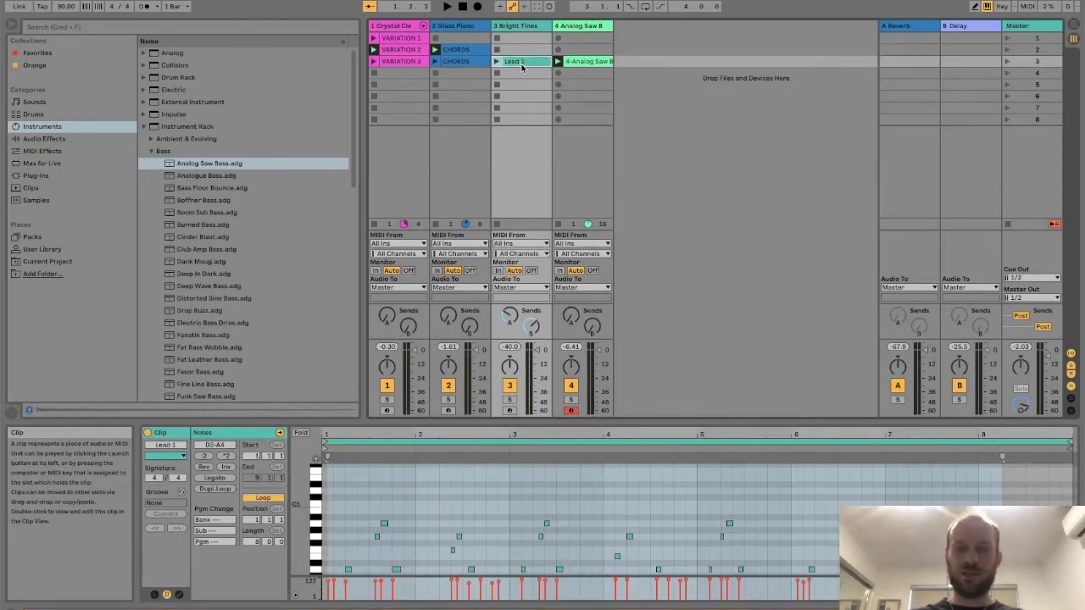
- Rename the Analog Saw Bass clip as Bassline 2, then duplicate it into scene 2 and name the copy Bassline 1
click(593, 62)
key(ctrl+r)
text(Bassline 2)
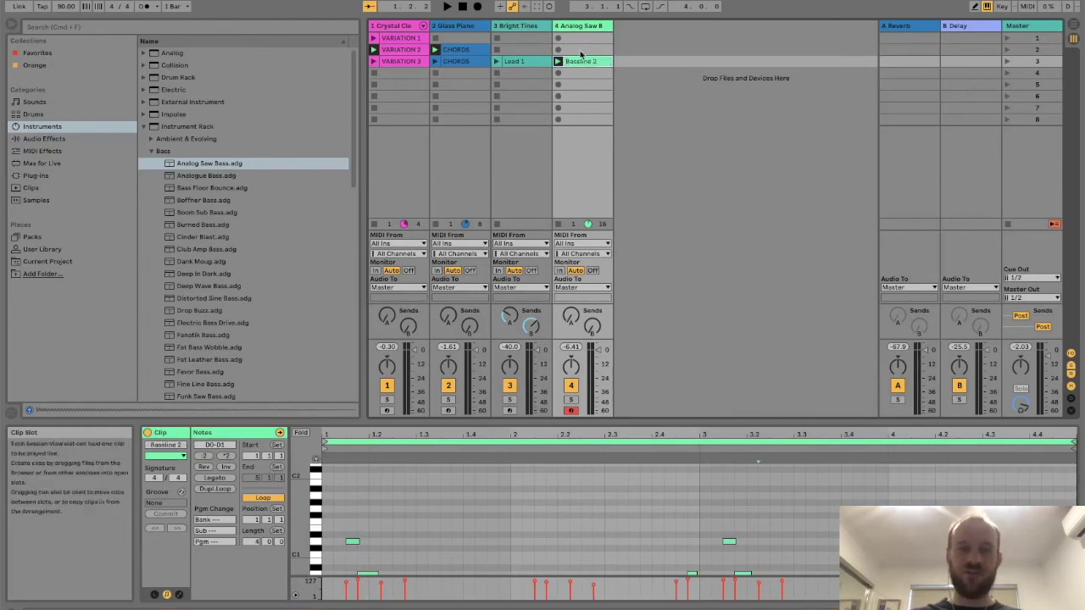
click(581, 51)
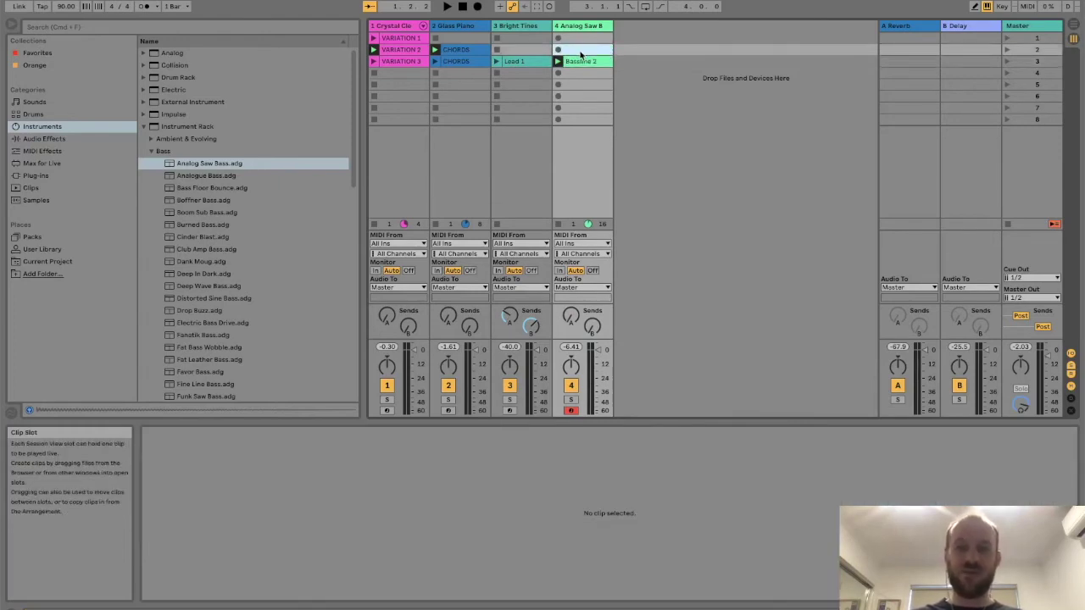
click(580, 62)
drag(581, 61, 577, 52)
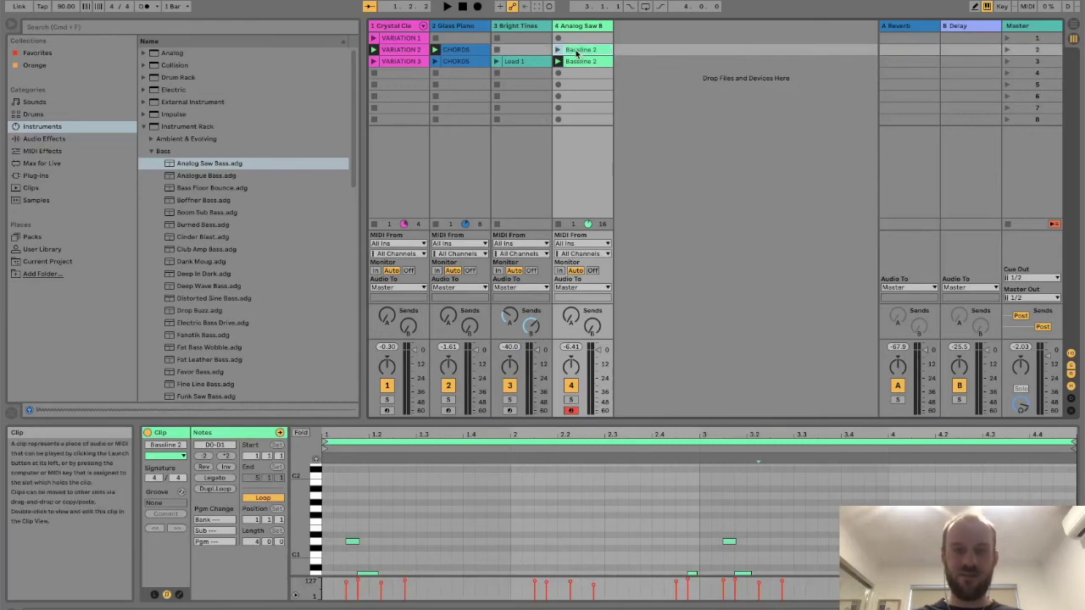
key(super+r)
text(Ba)
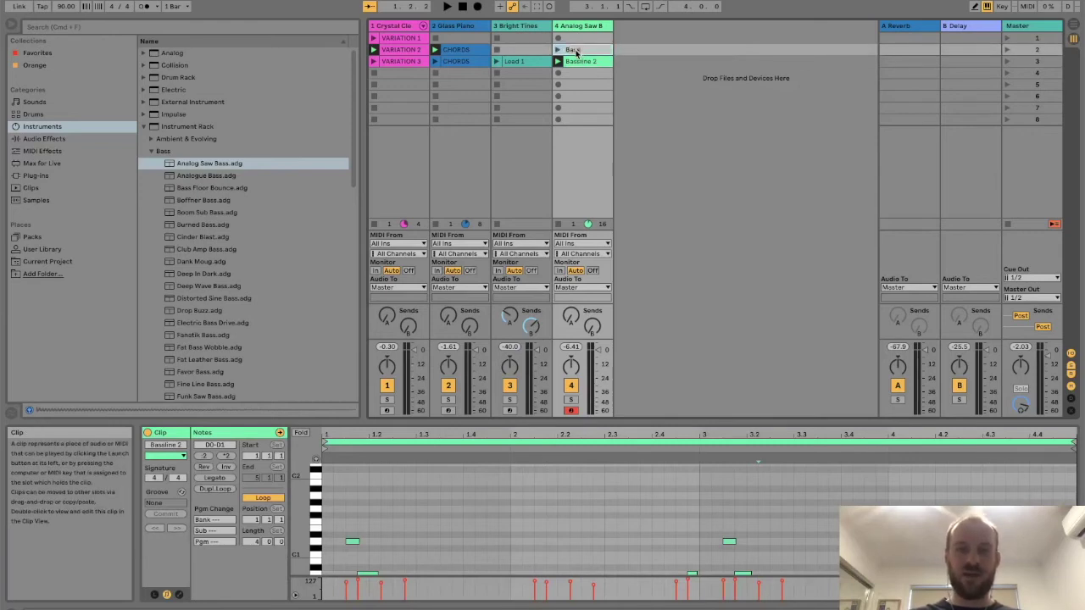
- Launch the Bassline 1 clip and shorten its loop to the first two bars in the enlarged editor
click(558, 49)
drag(619, 421, 588, 194)
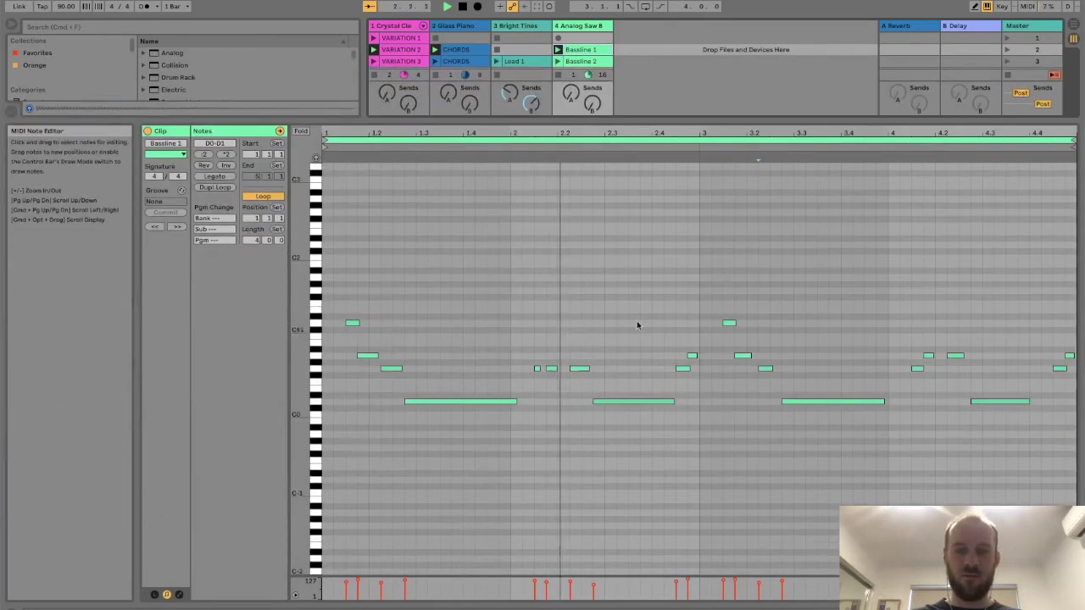
drag(1072, 142, 700, 152)
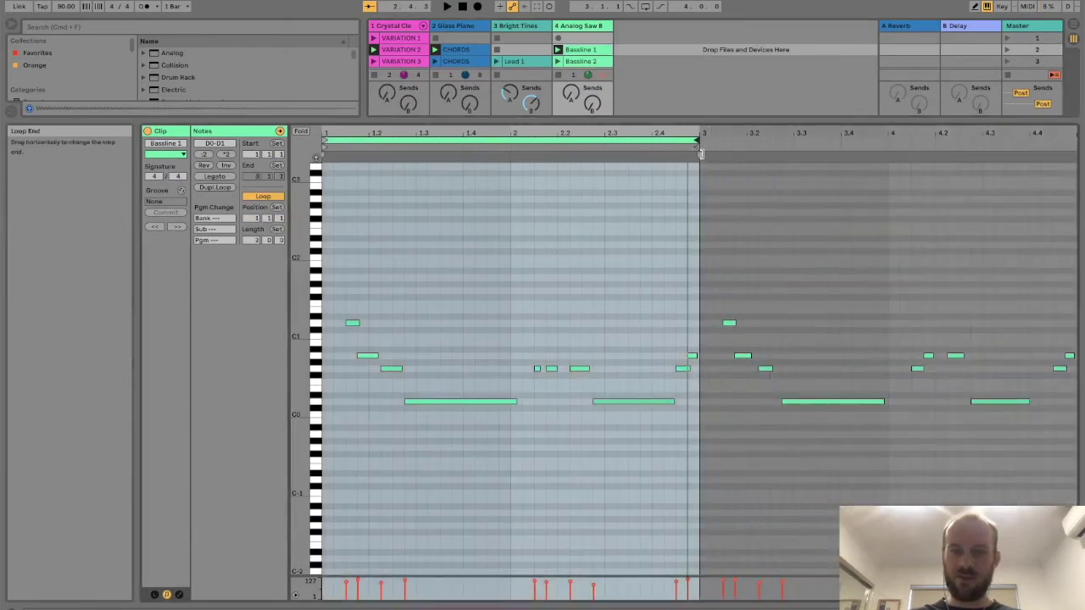
- Delete the last two short notes of bar 2 in Bassline 1, extend the final low note to the loop end and collapse the editor
mouse_move(662, 312)
mouse_down()
mouse_move(704, 378)
mouse_move(696, 402)
mouse_up()
key(Delete)
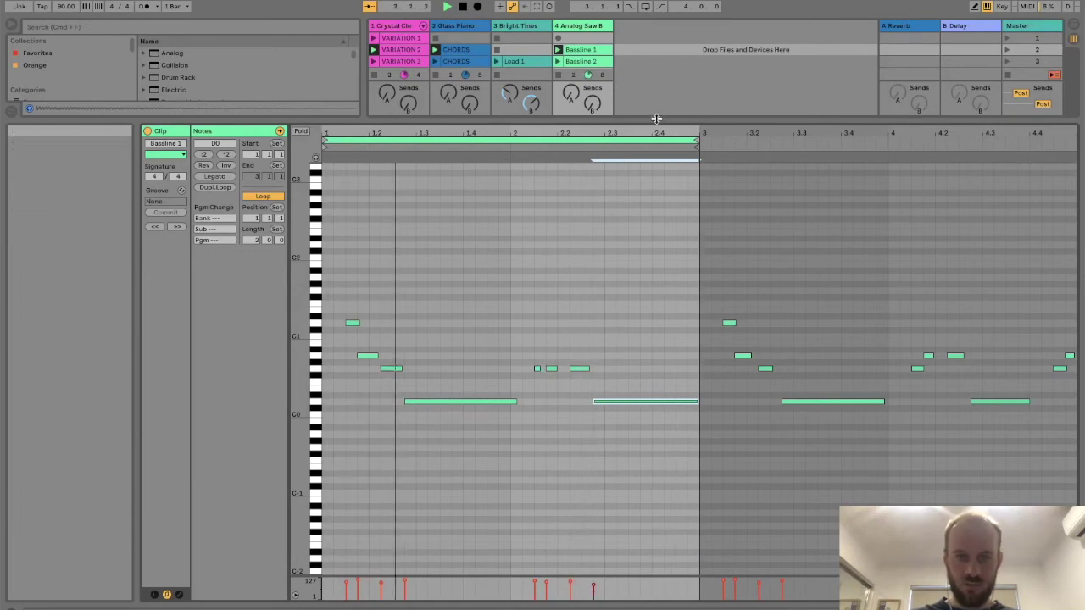
drag(657, 119, 789, 588)
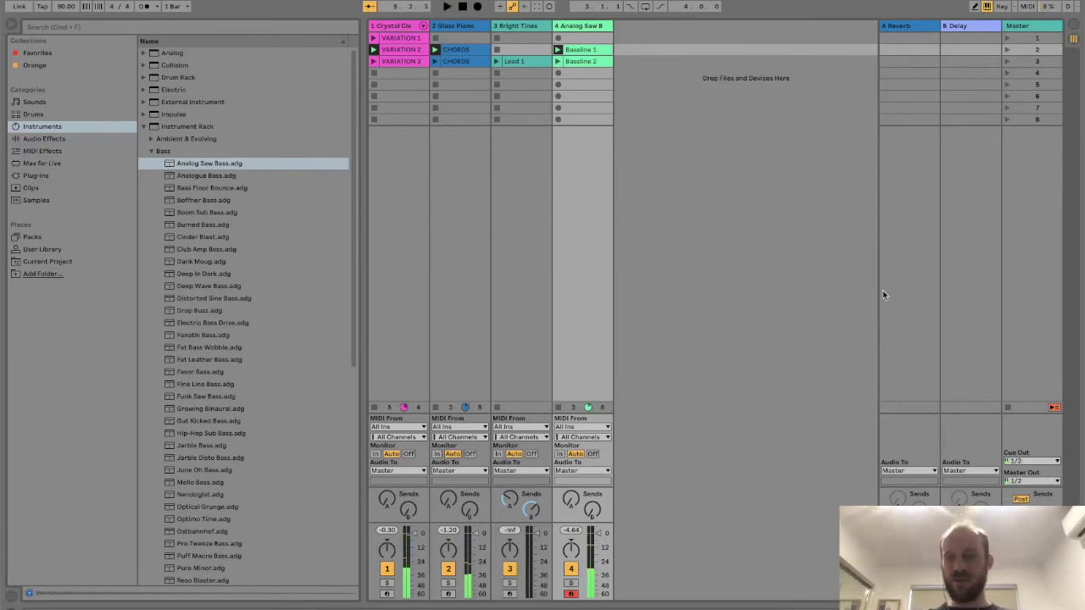
- Stop all clips and audition scenes 1, 2 and 3 one after another
click(1008, 408)
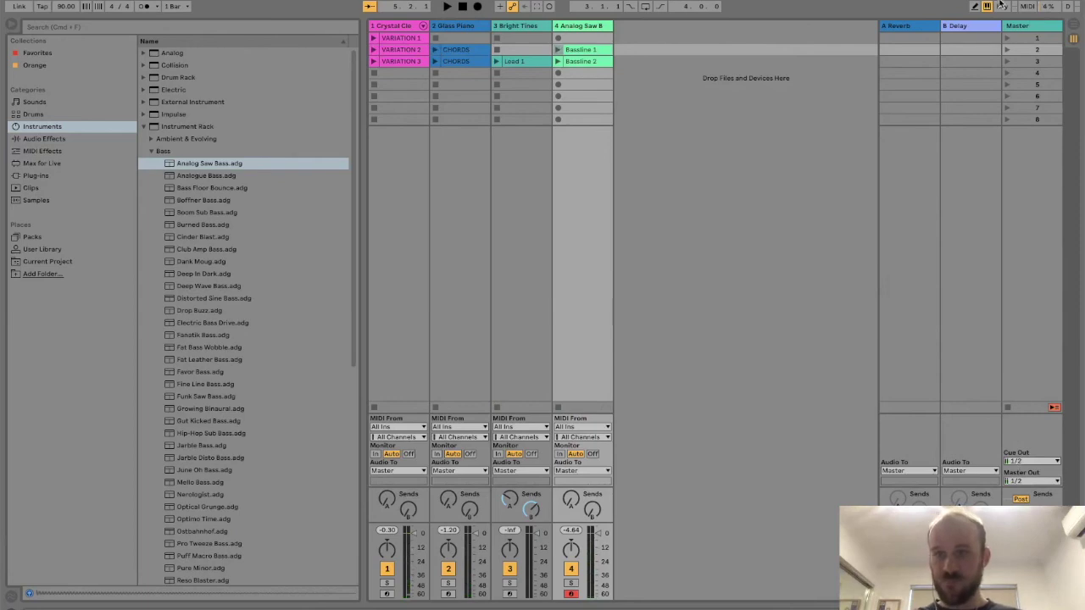
click(1006, 38)
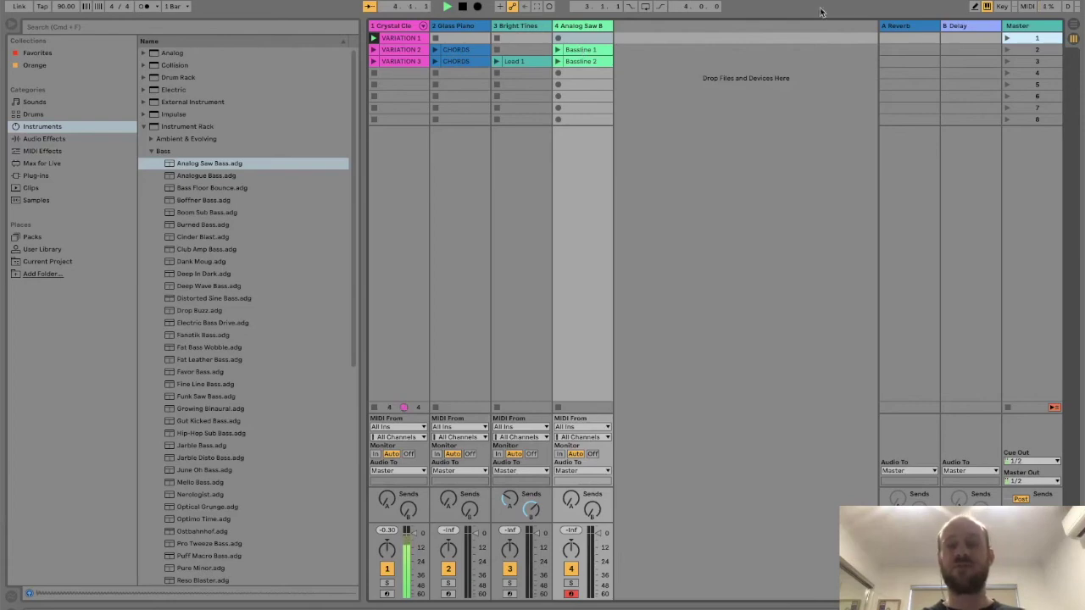
click(1006, 49)
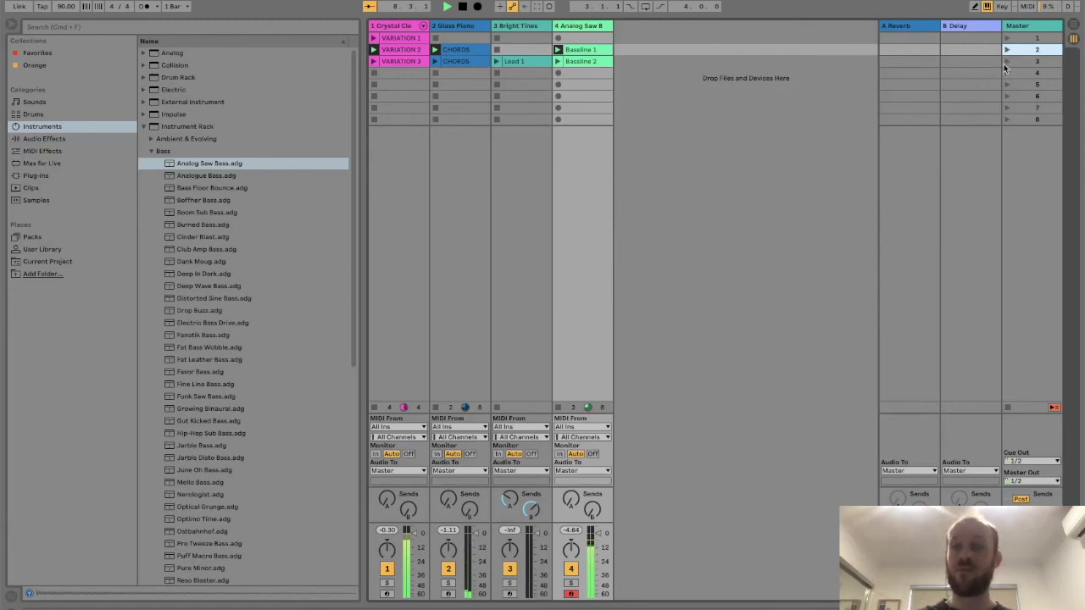
click(1005, 62)
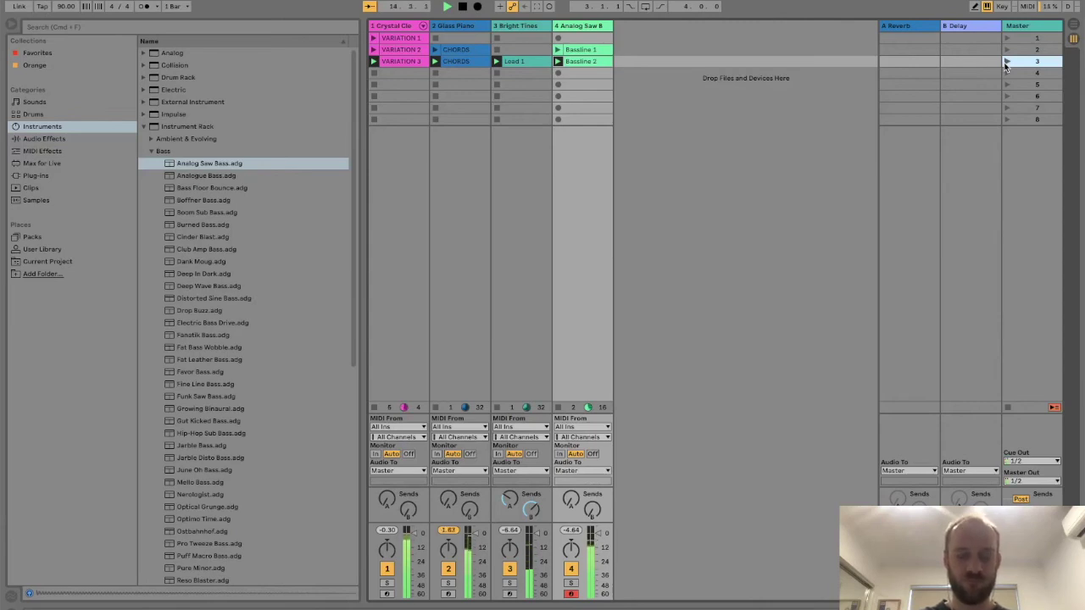
- Rename the Bright Tines track as Lead and the Analog Saw Bass track as Bass
click(526, 26)
key(super+r)
text(Lead)
key(Tab)
text(AB)
key(BackSpace)
text(Bass)
- Rename the Glass Piano track as Chords and the first track as Drums
click(469, 28)
key(super+r)
text(Chords)
key(Return)
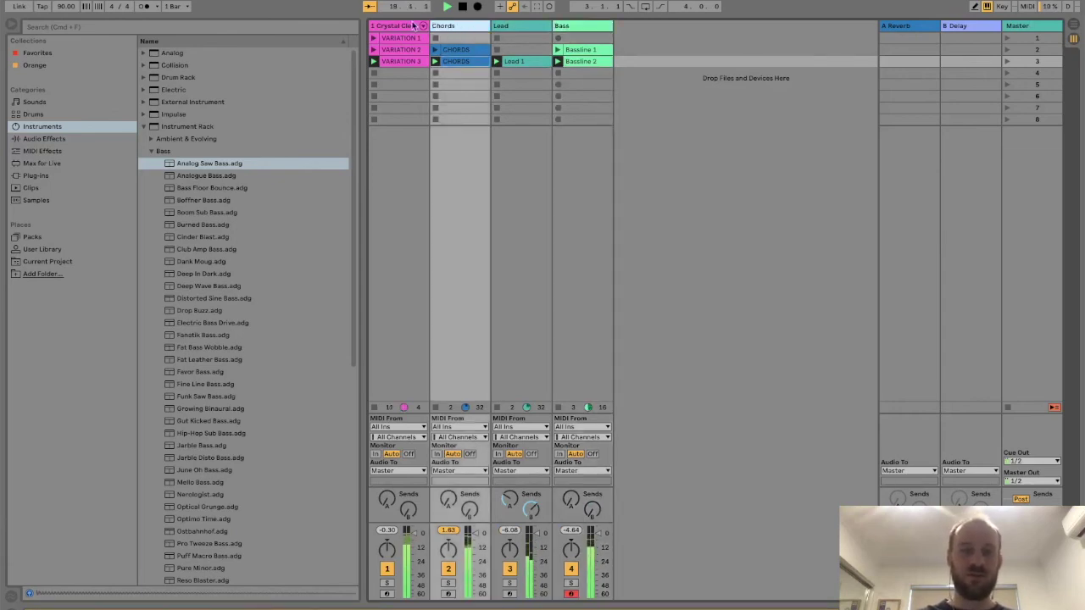
click(413, 26)
key(super+r)
text(Drums)
key(Return)
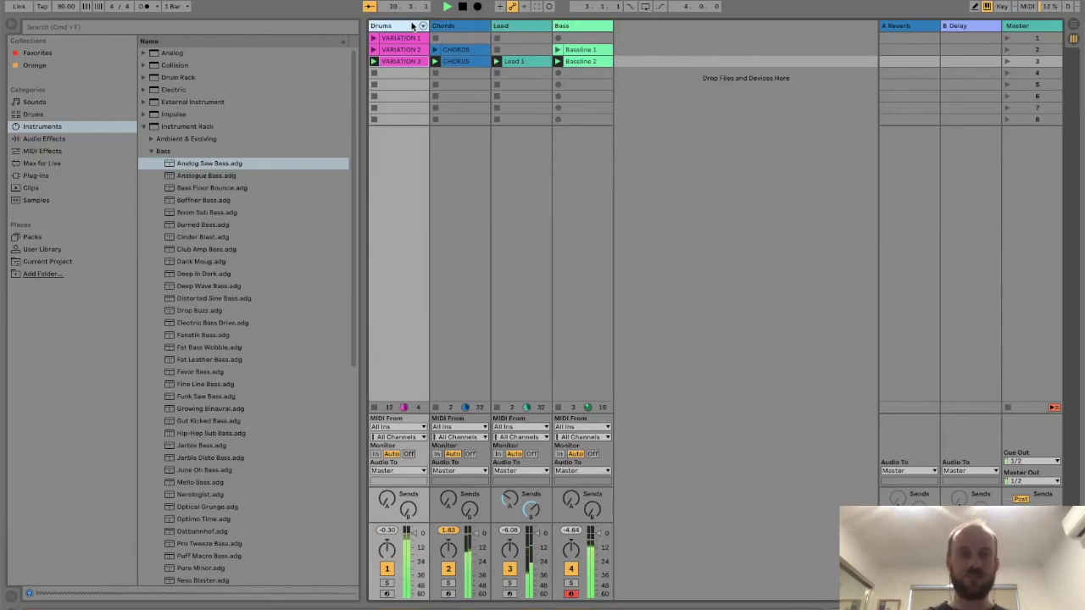
- Hide the browser to widen the session grid and stop all playing clips
click(10, 27)
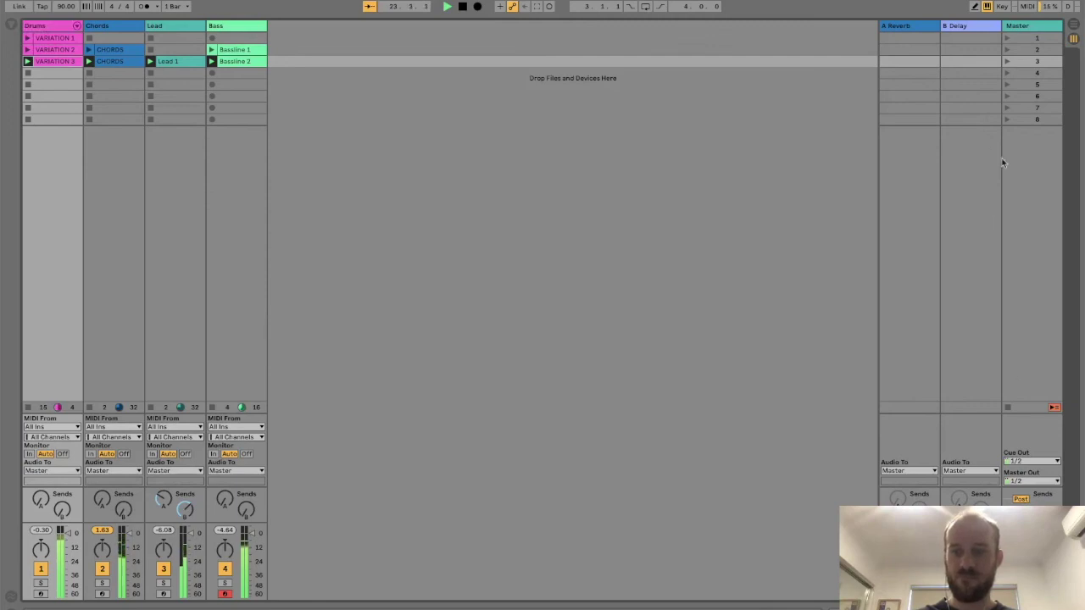
click(1007, 409)
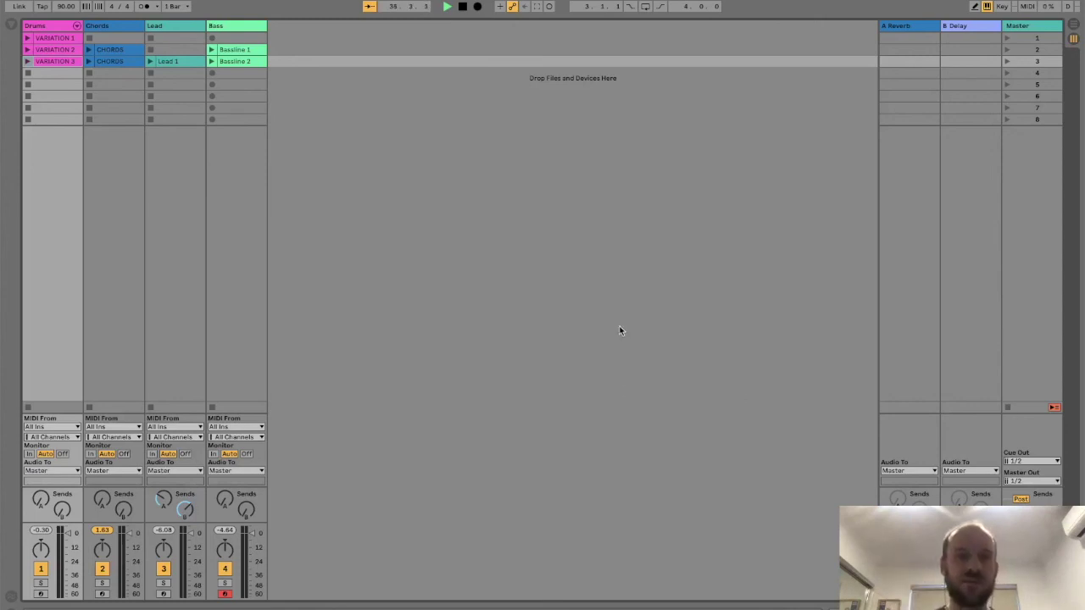
click(239, 24)
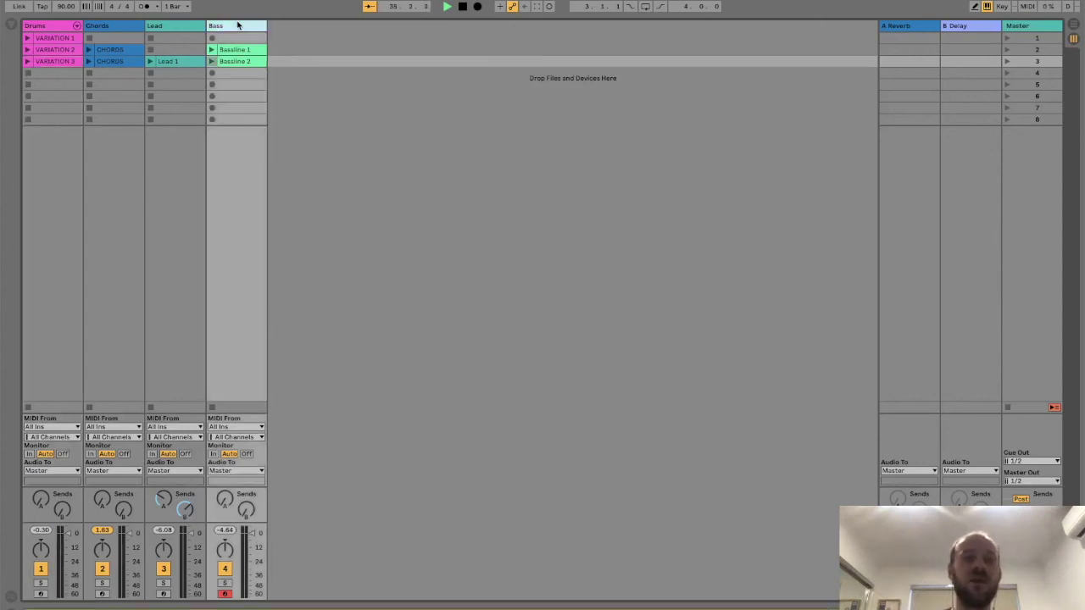
click(350, 110)
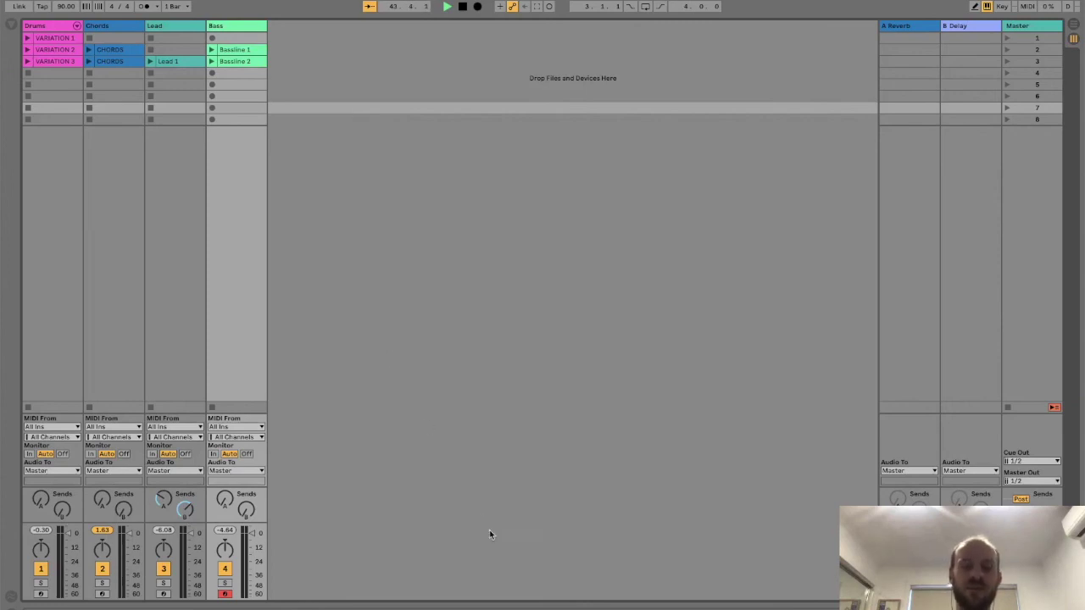
- Switch to OBS
mouse_move(526, 603)
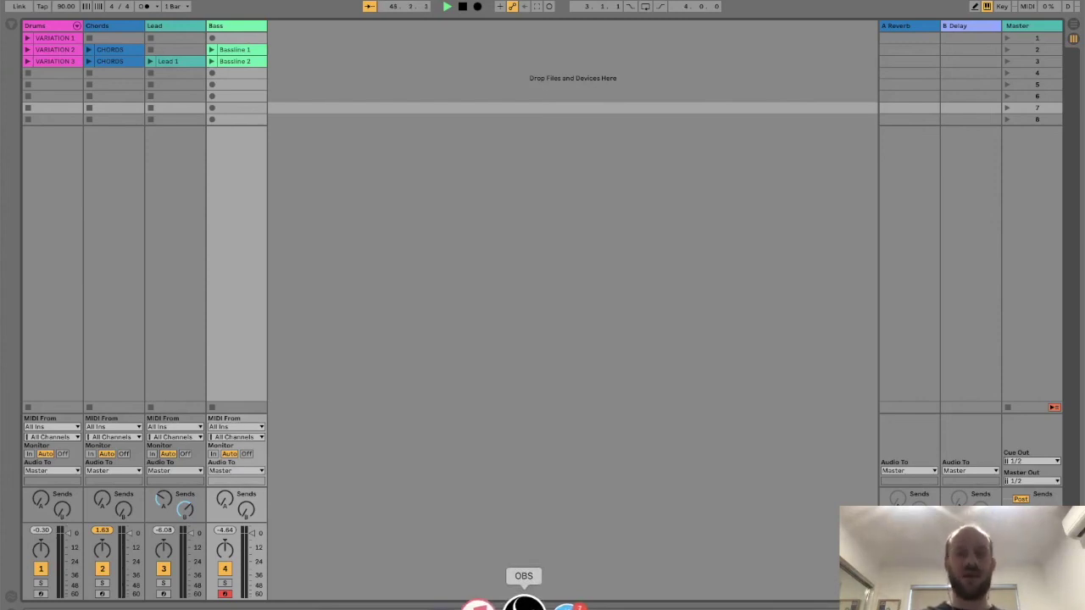
click(524, 604)
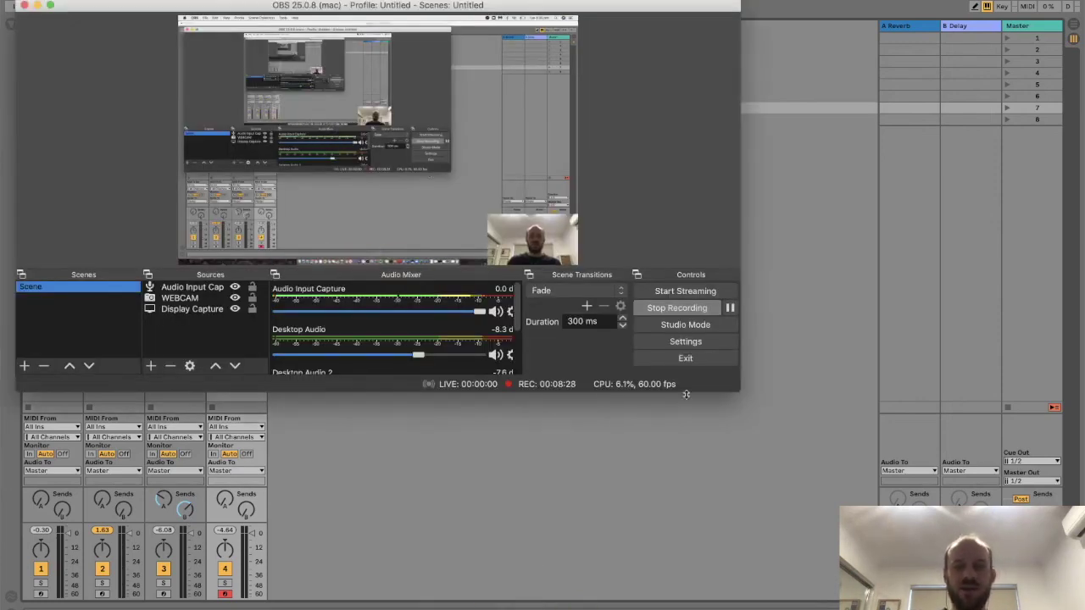